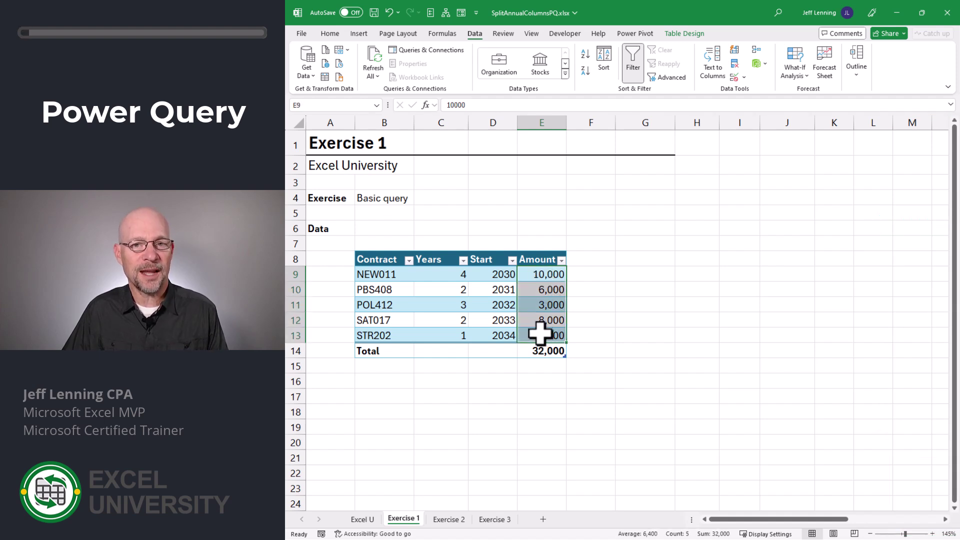
- Review the Start and Years values (rows 9–13), then select a cell inside the contracts table
{"action": "left_click", "coordinate": [490, 331]}
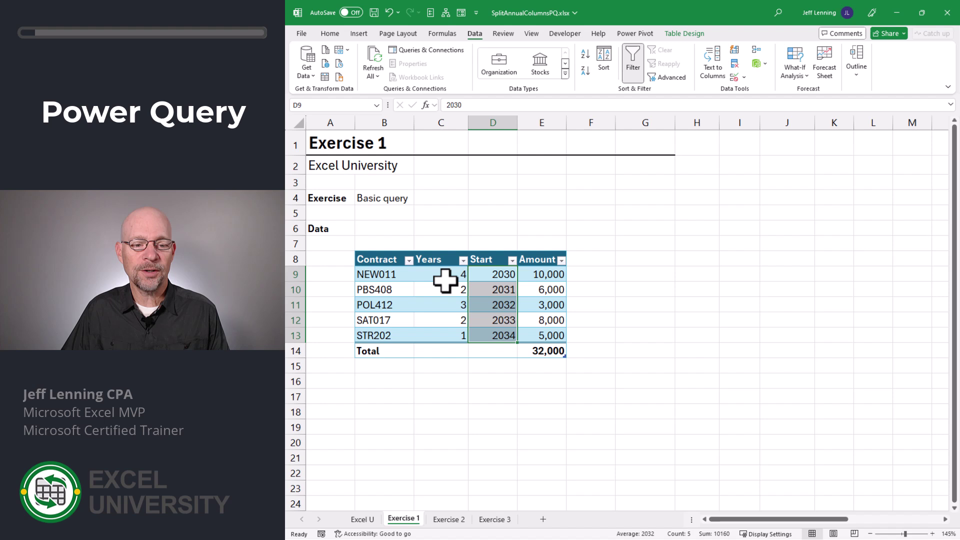
{"action": "left_click_drag", "start_coordinate": [444, 278], "coordinate": [447, 334]}
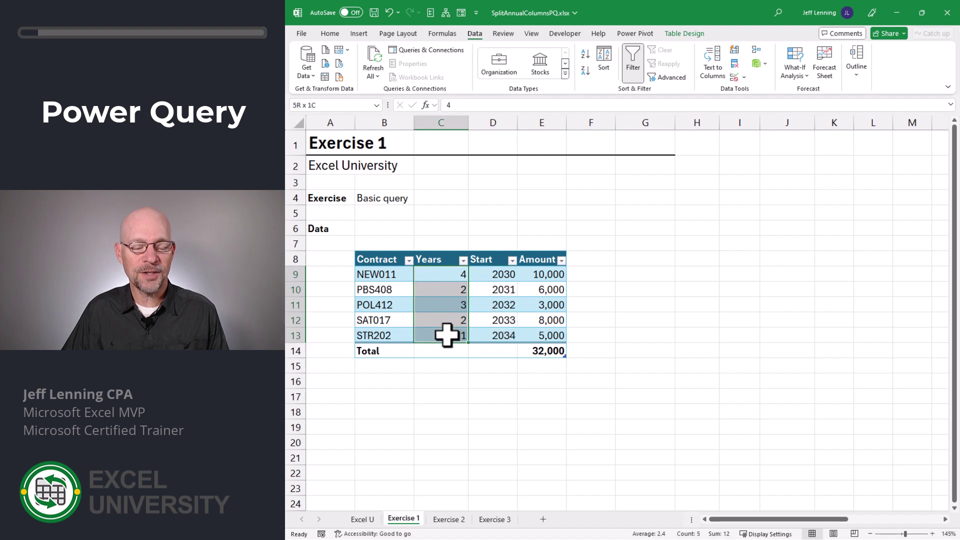
{"action": "left_click", "coordinate": [543, 273]}
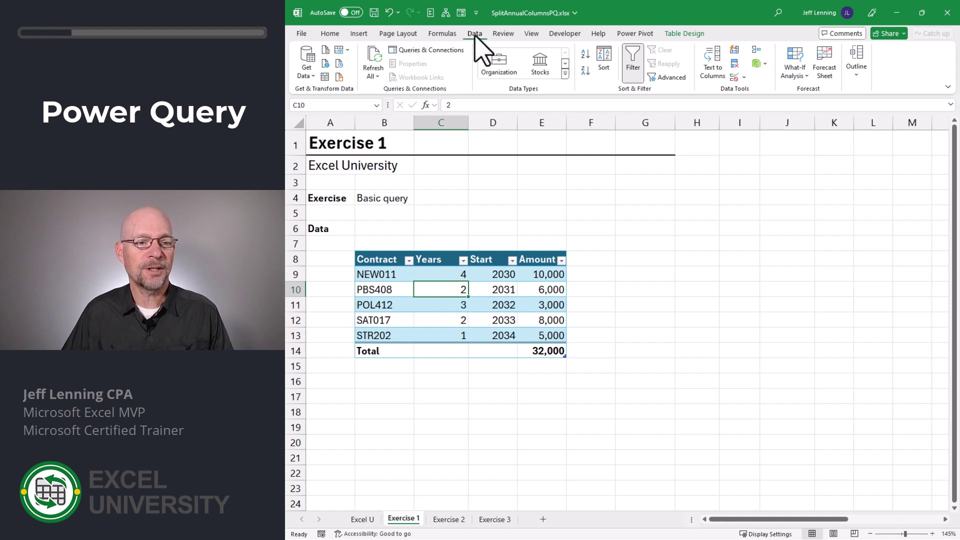
- Load the contracts table into Power Query and filter the Total row out of the Contract column
{"action": "left_click", "coordinate": [324, 78]}
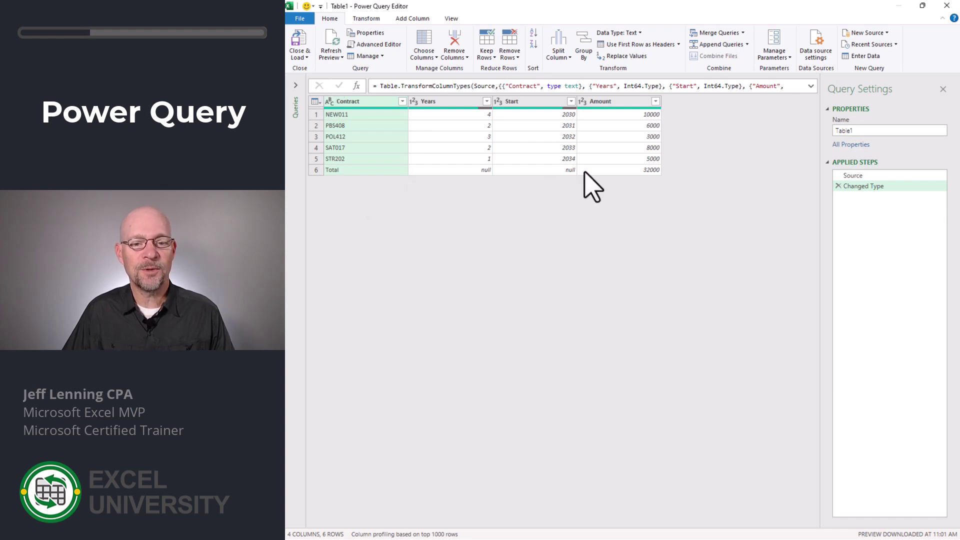
{"action": "left_click", "coordinate": [402, 101]}
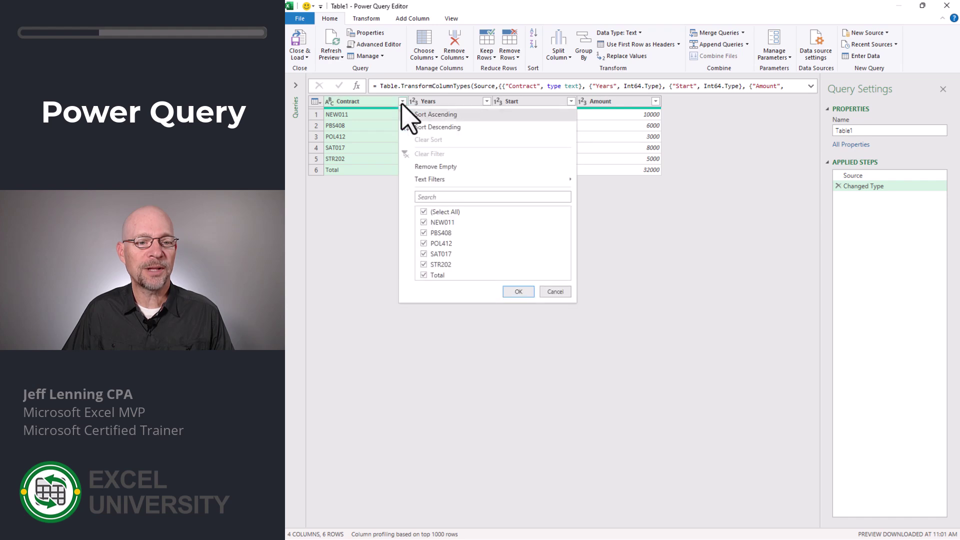
{"action": "left_click", "coordinate": [423, 276]}
{"action": "left_click", "coordinate": [519, 292]}
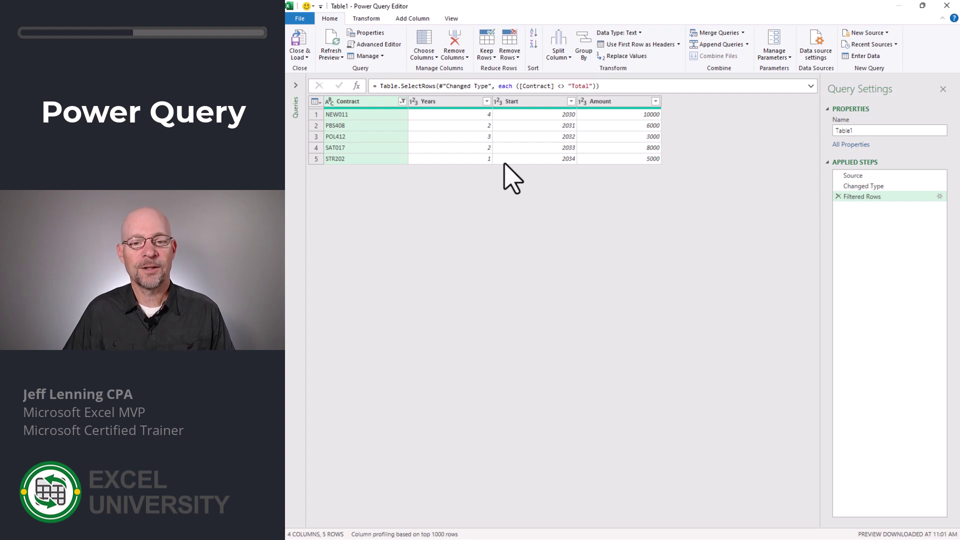
- Divide Amount by Years into a new column renamed AnnualAmount (2500, 3000, 1000, 4000, 5000)
{"action": "left_click", "coordinate": [610, 101]}
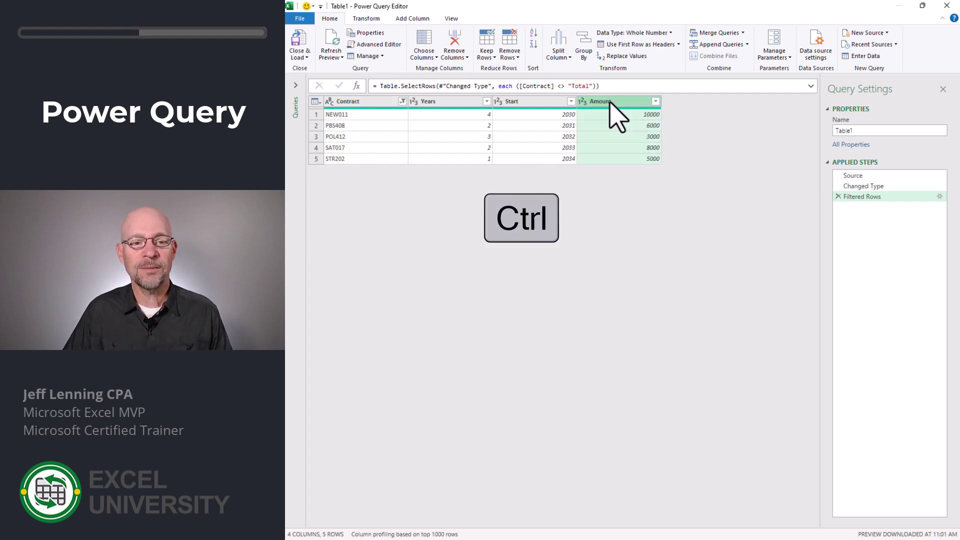
{"action": "left_click", "coordinate": [452, 104], "text": "ctrl"}
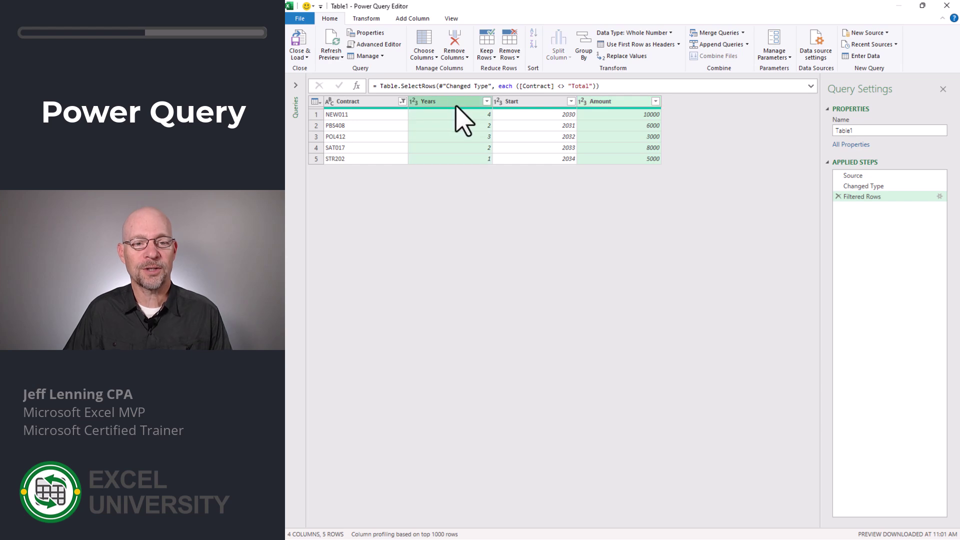
{"action": "left_click", "coordinate": [413, 20]}
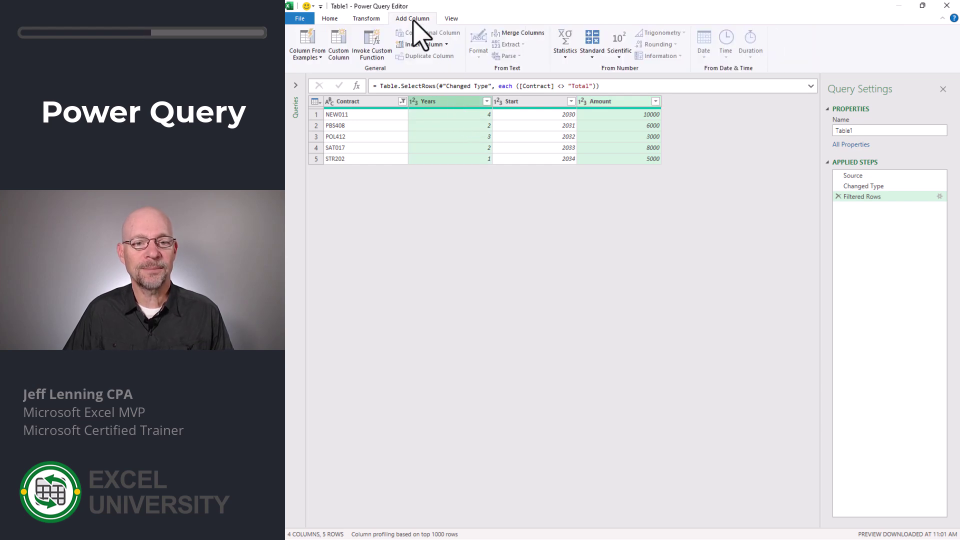
{"action": "left_click", "coordinate": [592, 46]}
{"action": "left_click", "coordinate": [584, 106]}
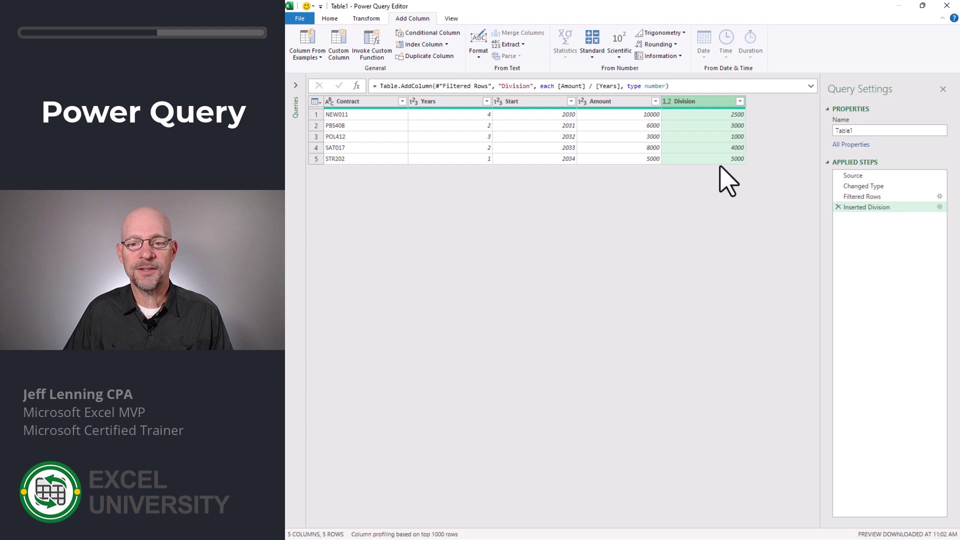
{"action": "double_click", "coordinate": [683, 102]}
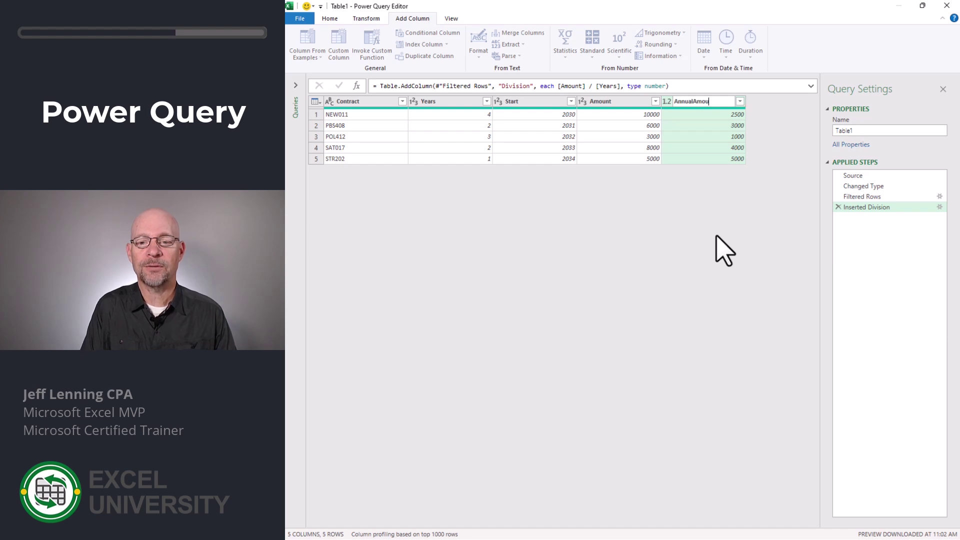
{"action": "key", "text": "Return"}
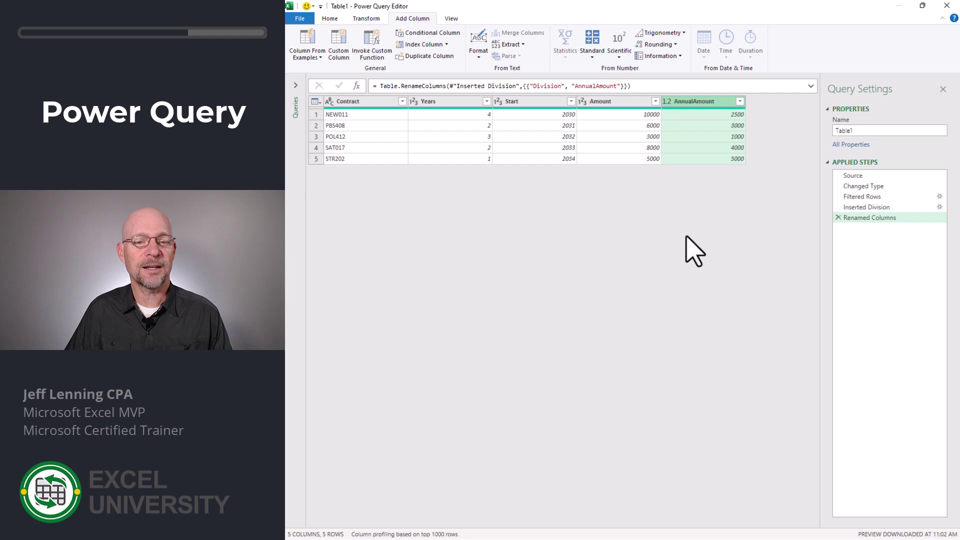
- Close & Load the query as a table on the existing worksheet at cell G8
{"action": "left_click", "coordinate": [329, 19]}
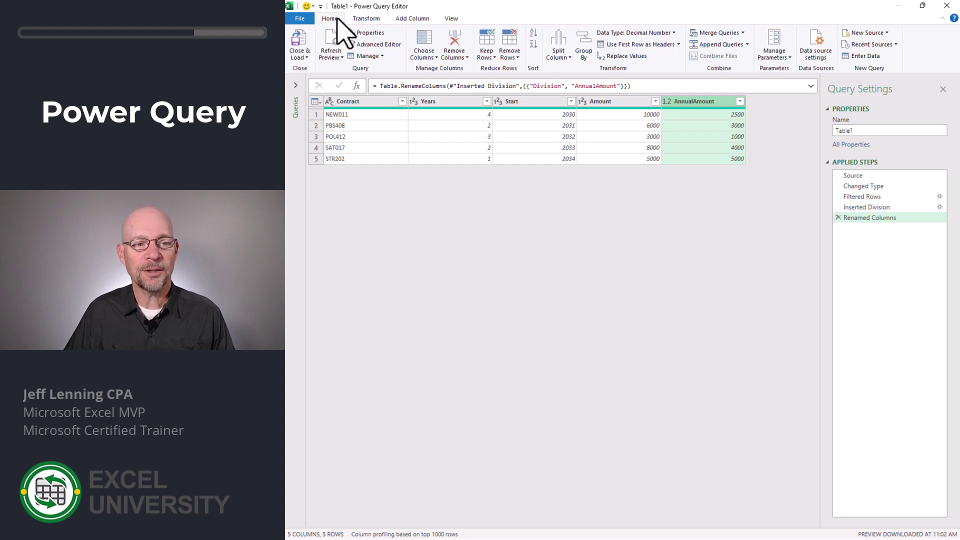
{"action": "left_click", "coordinate": [302, 53]}
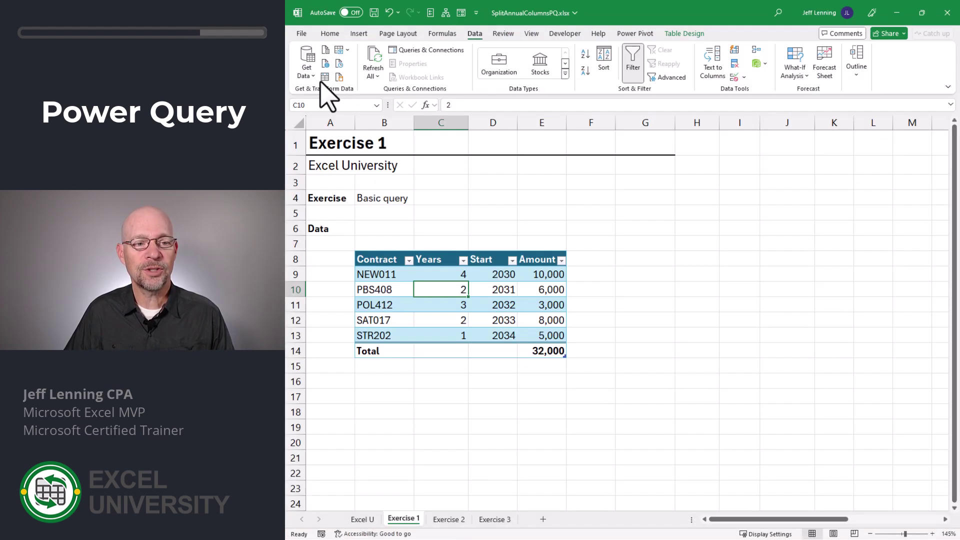
{"action": "left_click", "coordinate": [700, 355]}
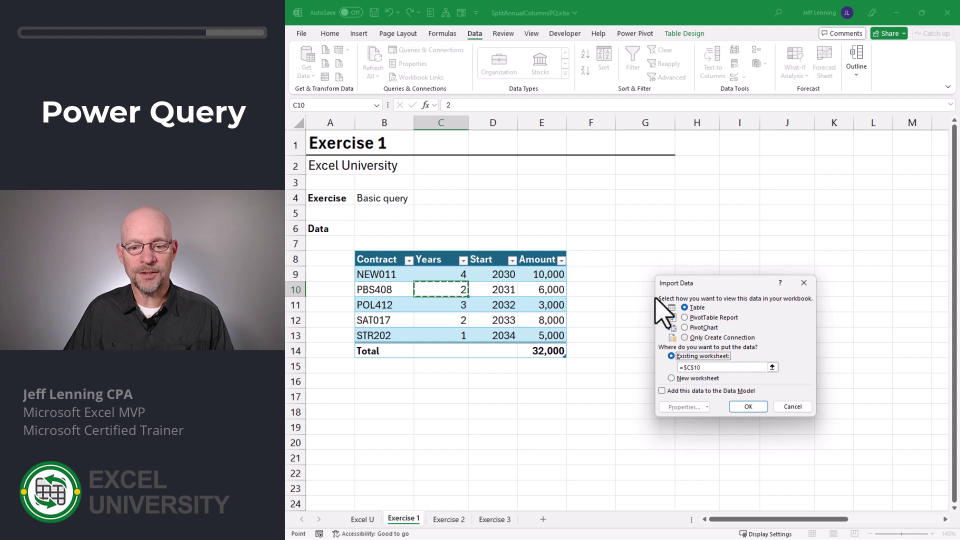
{"action": "left_click", "coordinate": [640, 259]}
{"action": "left_click", "coordinate": [748, 406]}
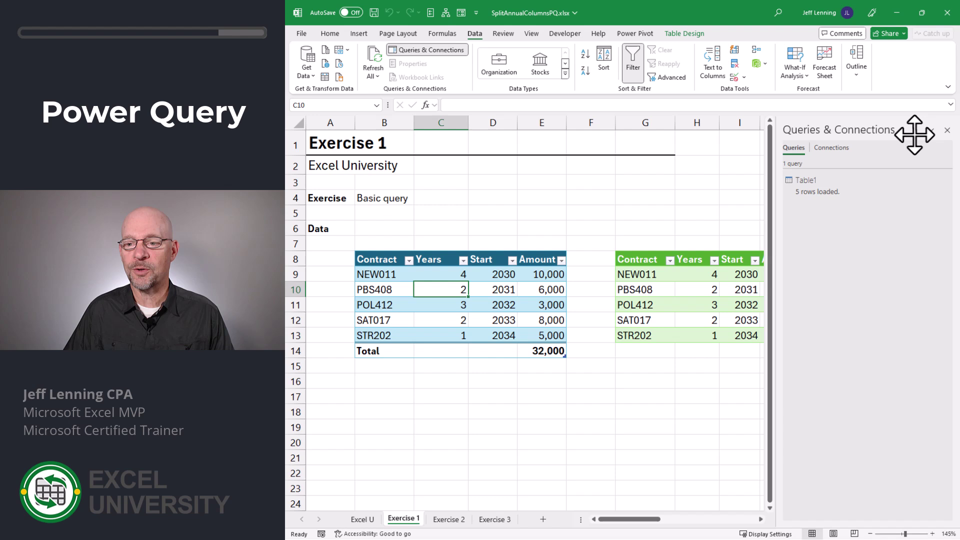
- Close the Queries & Connections pane and refresh the output table
{"action": "left_click", "coordinate": [947, 131]}
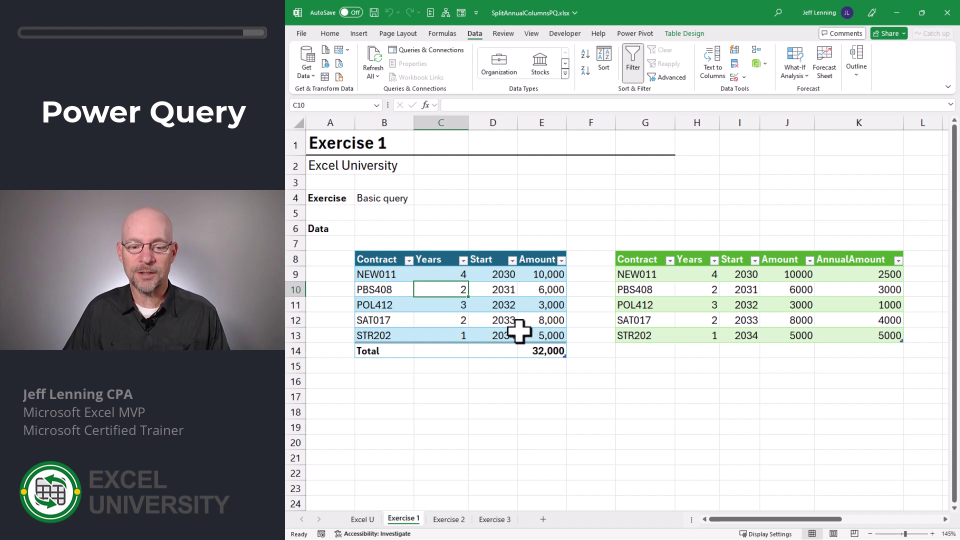
{"action": "right_click", "coordinate": [643, 272]}
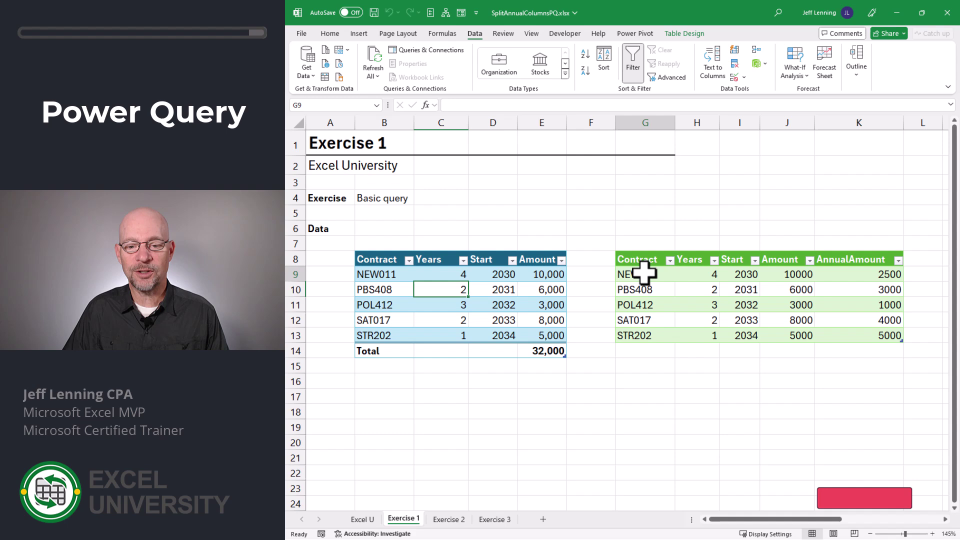
{"action": "left_click", "coordinate": [672, 269]}
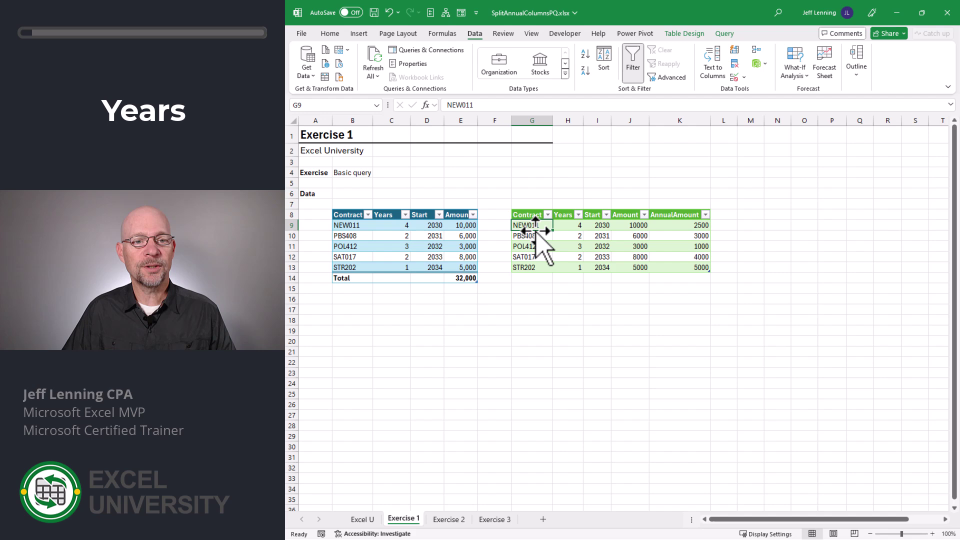
- Reopen the Table1 query in Power Query Editor and start a new custom column
{"action": "left_click", "coordinate": [428, 50]}
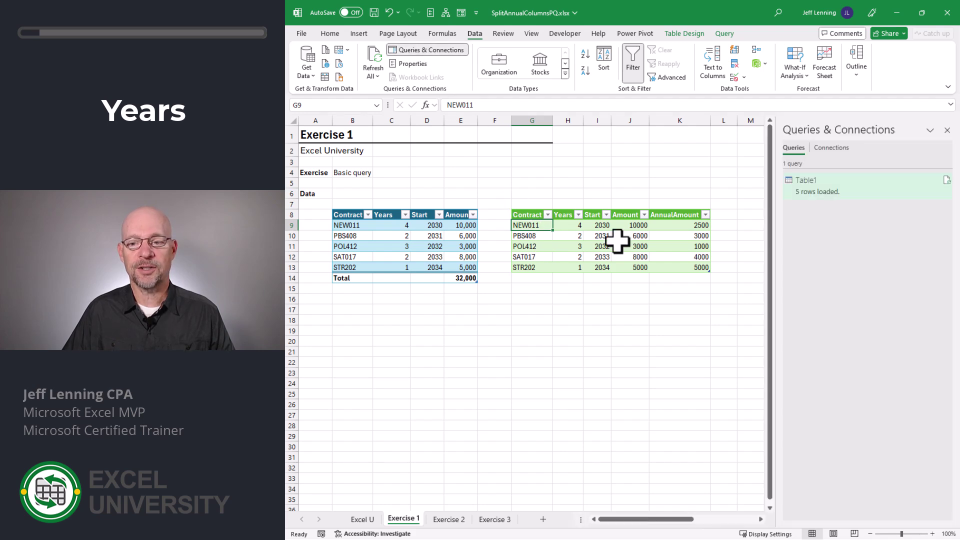
{"action": "double_click", "coordinate": [824, 187]}
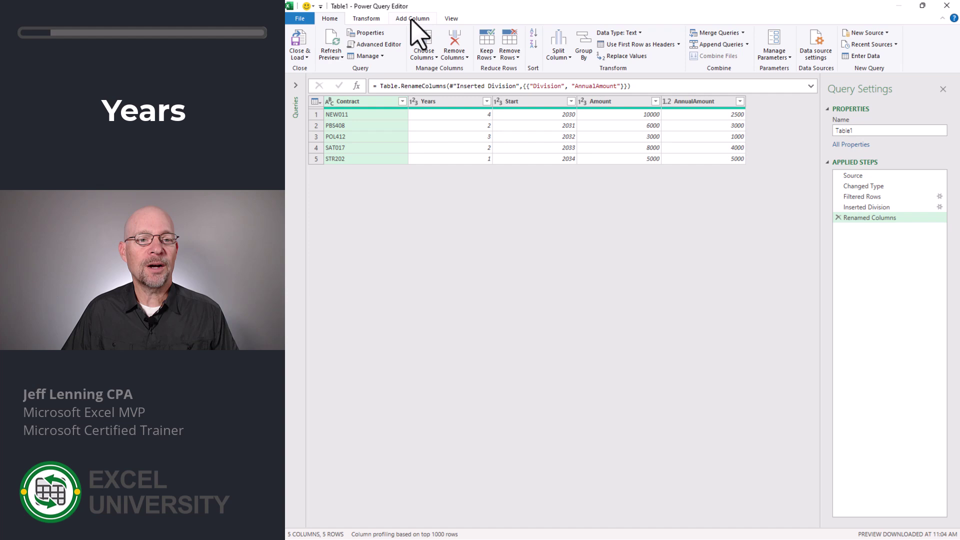
{"action": "left_click", "coordinate": [412, 20]}
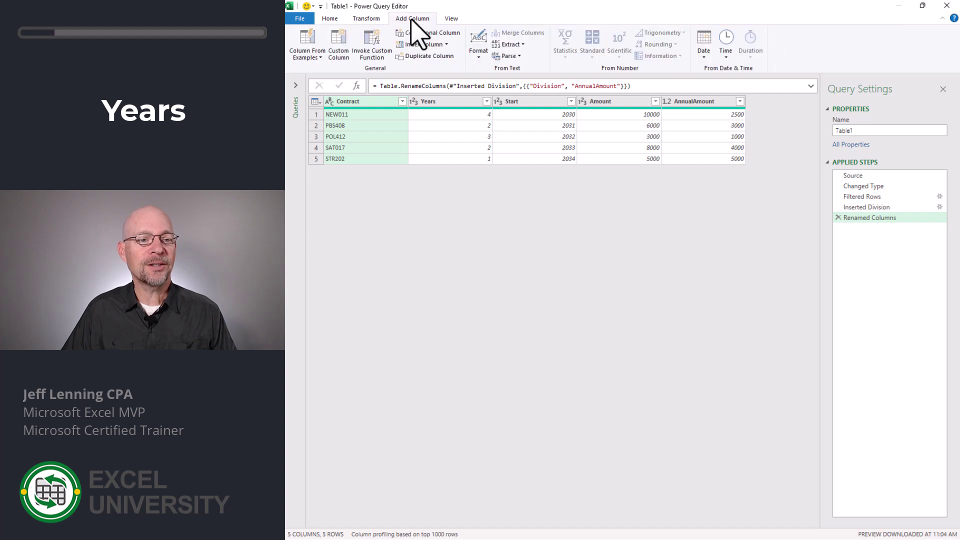
{"action": "left_click", "coordinate": [337, 52]}
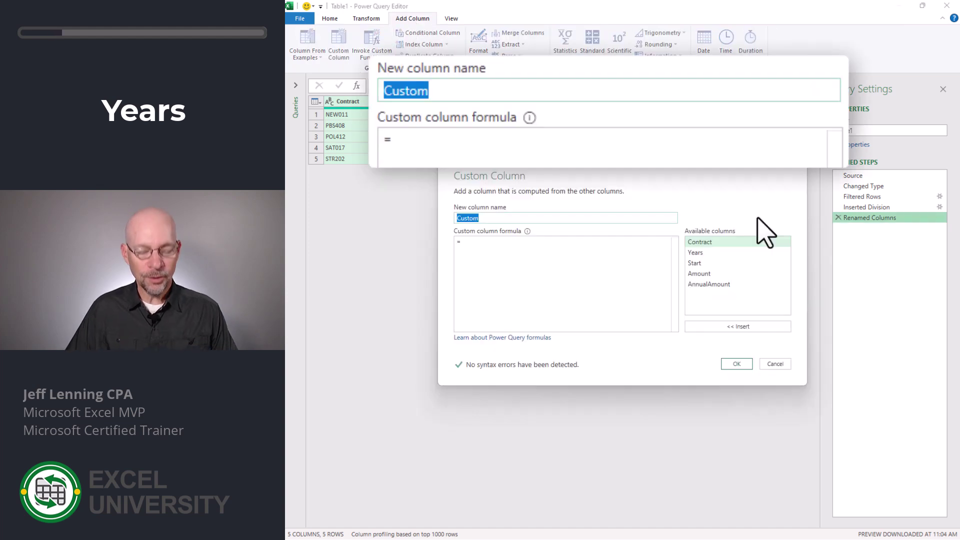
- Name the column Year with formula {[Start]..[Start]+[Years]-1}
{"action": "type", "text": "Year"}
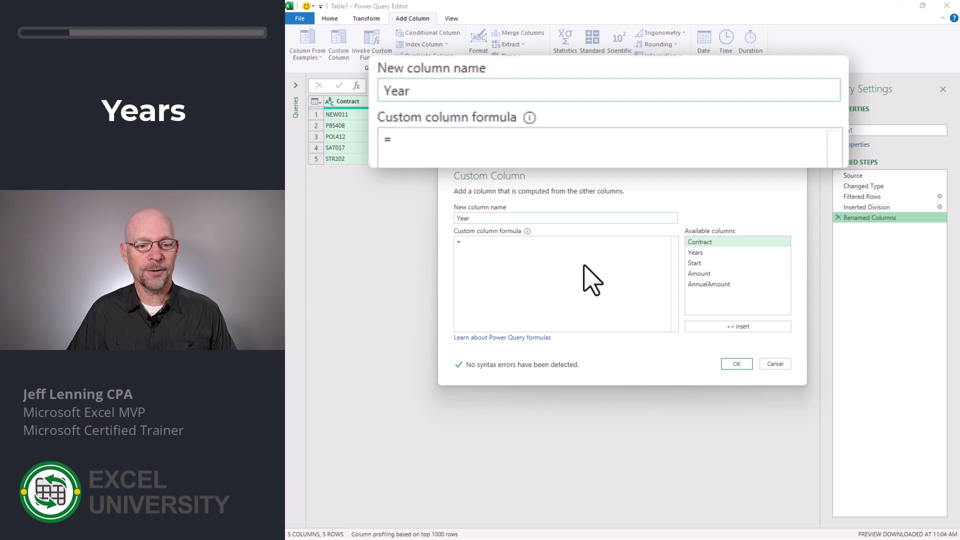
{"action": "left_click", "coordinate": [504, 244]}
{"action": "type", "text": "{"}
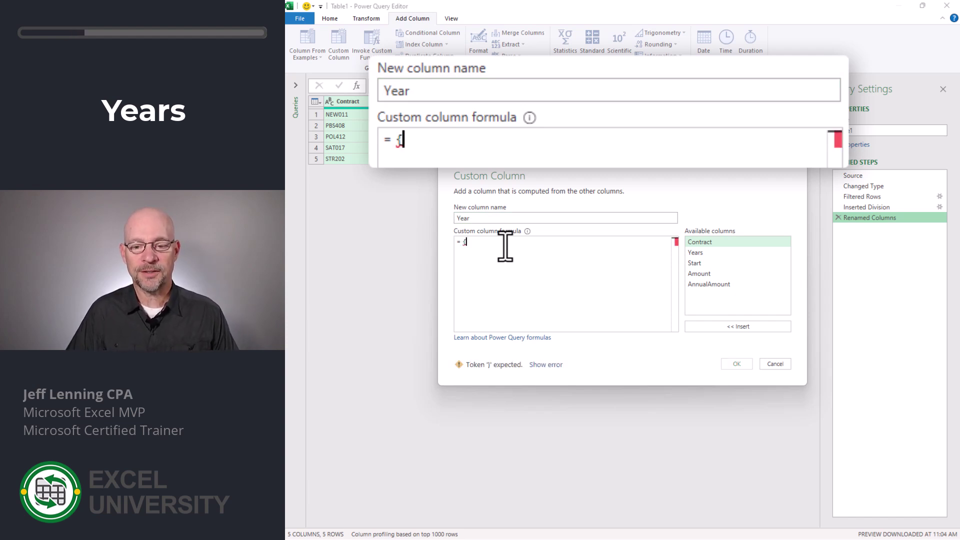
{"action": "double_click", "coordinate": [705, 262]}
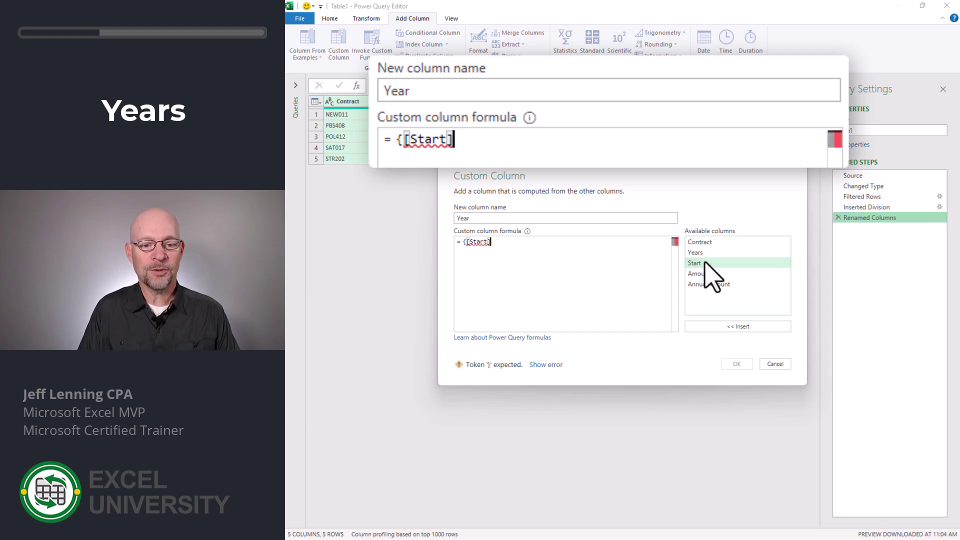
{"action": "type", "text": ".."}
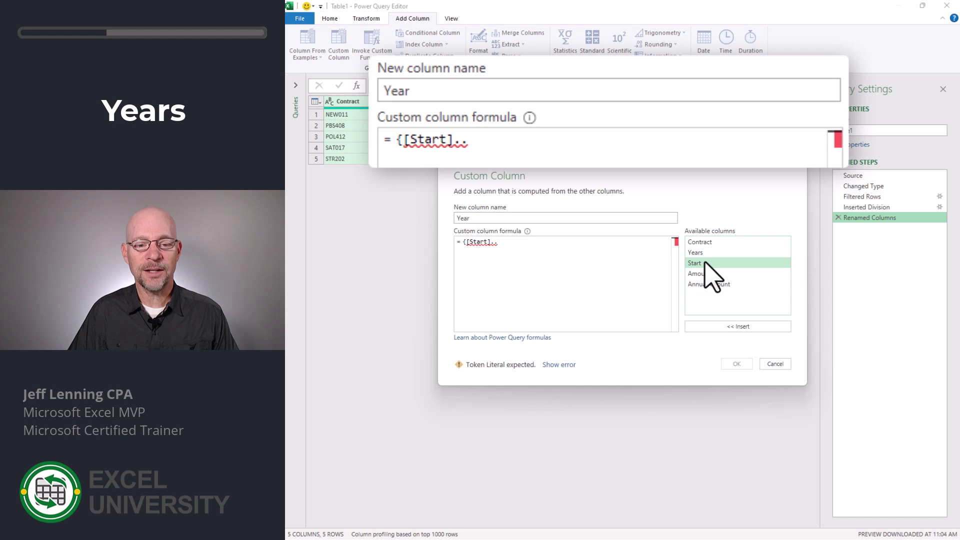
{"action": "double_click", "coordinate": [704, 262]}
{"action": "type", "text": "+"}
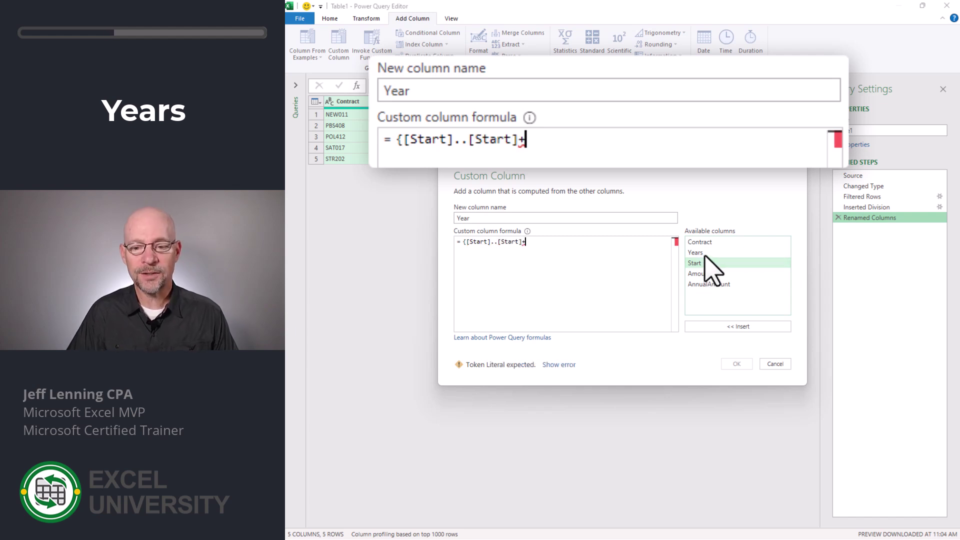
{"action": "double_click", "coordinate": [704, 253]}
{"action": "type", "text": "-1"}
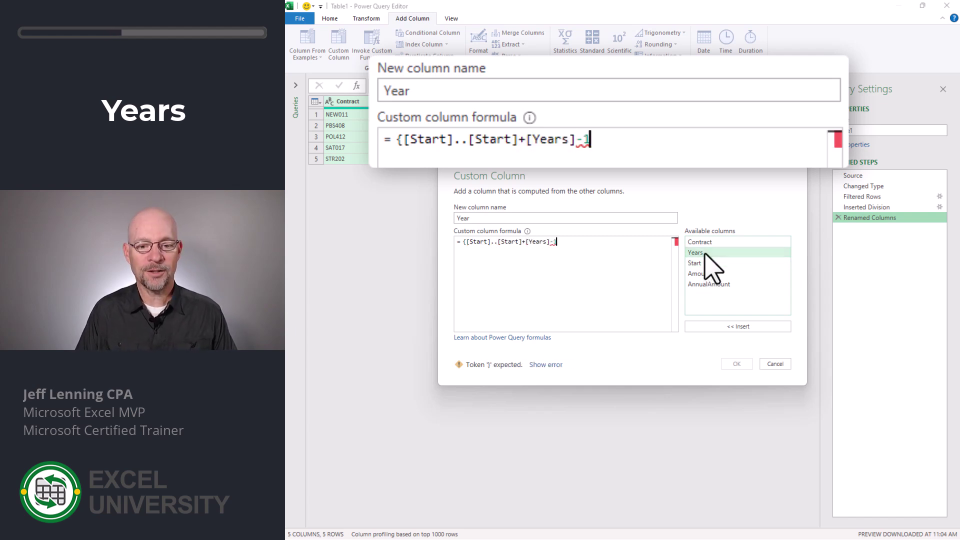
{"action": "type", "text": "}"}
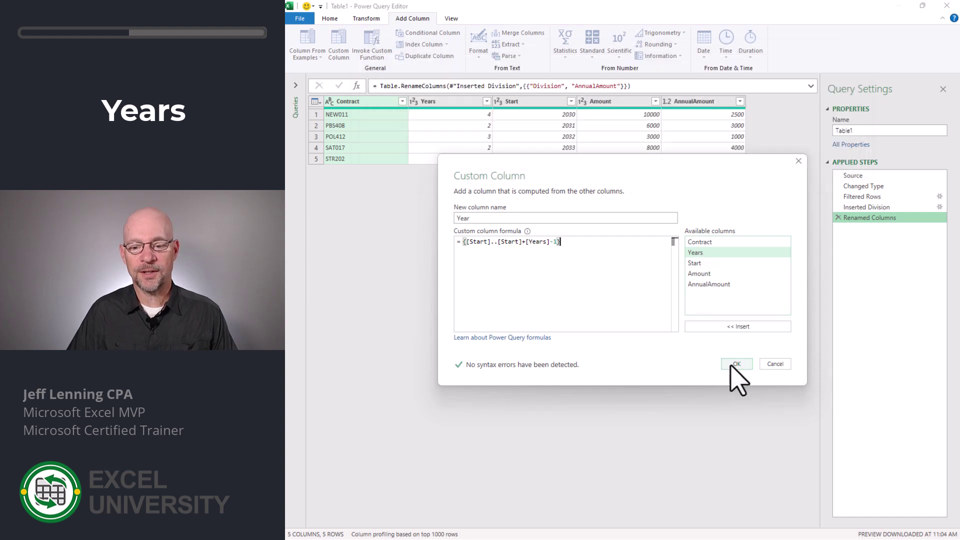
- Create the Year list column and preview the first two contracts' year lists, e.g. 2030–2033
{"action": "left_click", "coordinate": [736, 363]}
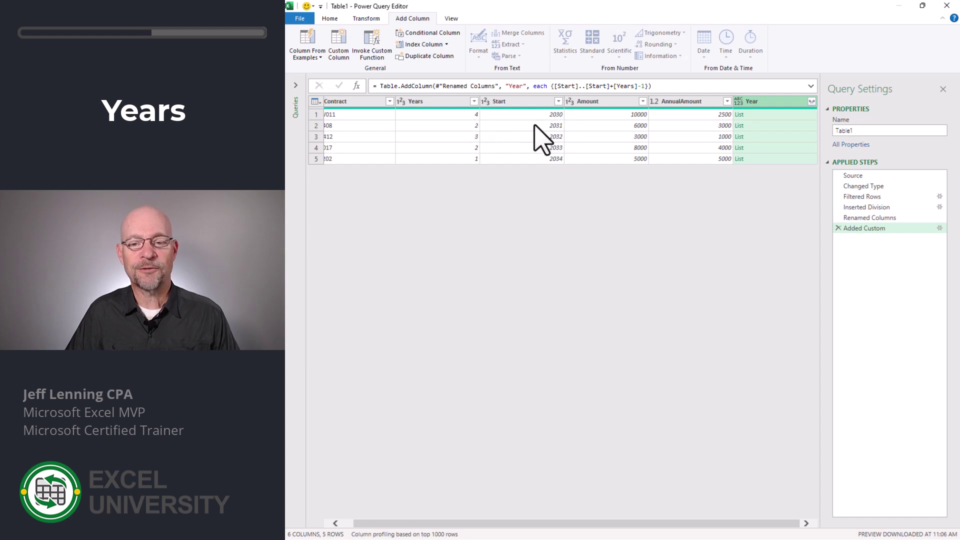
{"action": "left_click", "coordinate": [775, 115]}
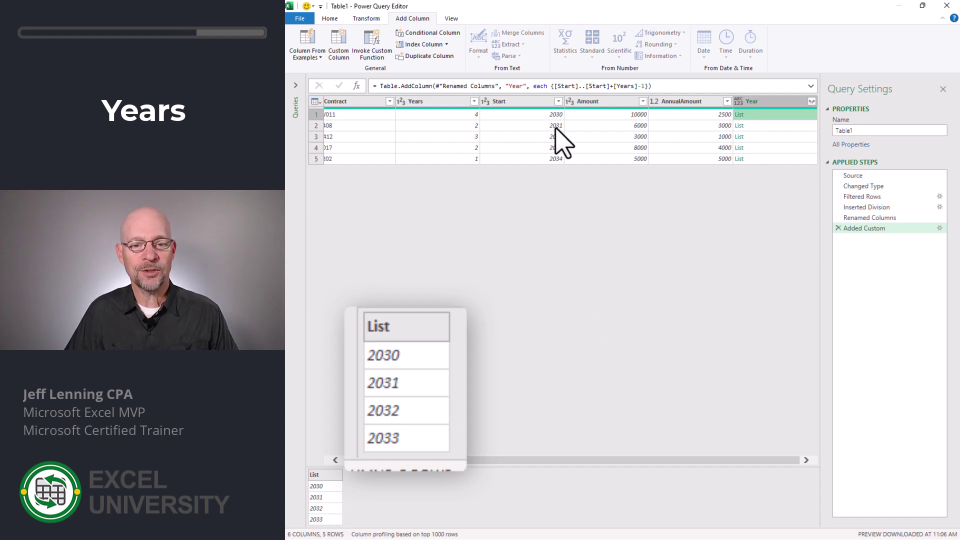
{"action": "left_click", "coordinate": [783, 126]}
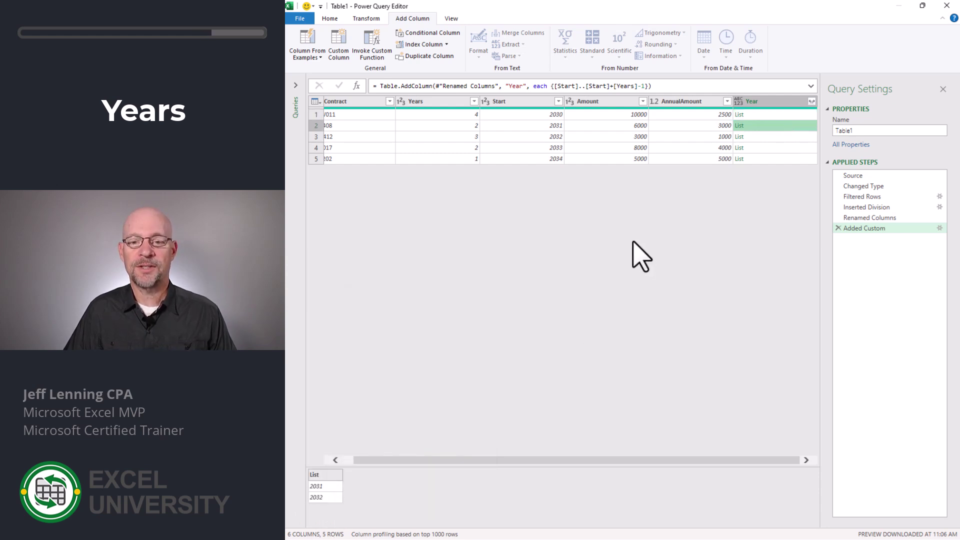
- Expand the Year lists to new rows and Close & Load the 12-row result
{"action": "left_click", "coordinate": [810, 101]}
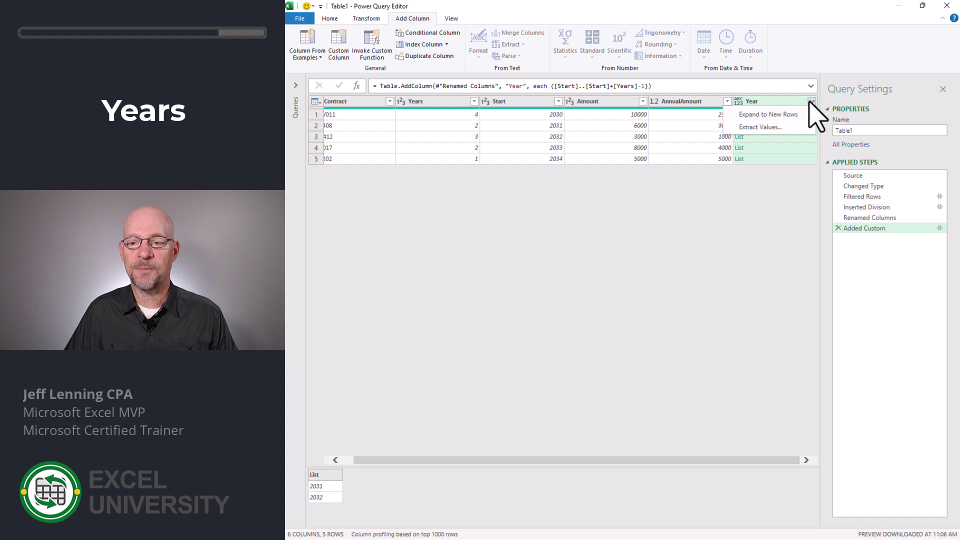
{"action": "left_click", "coordinate": [769, 118]}
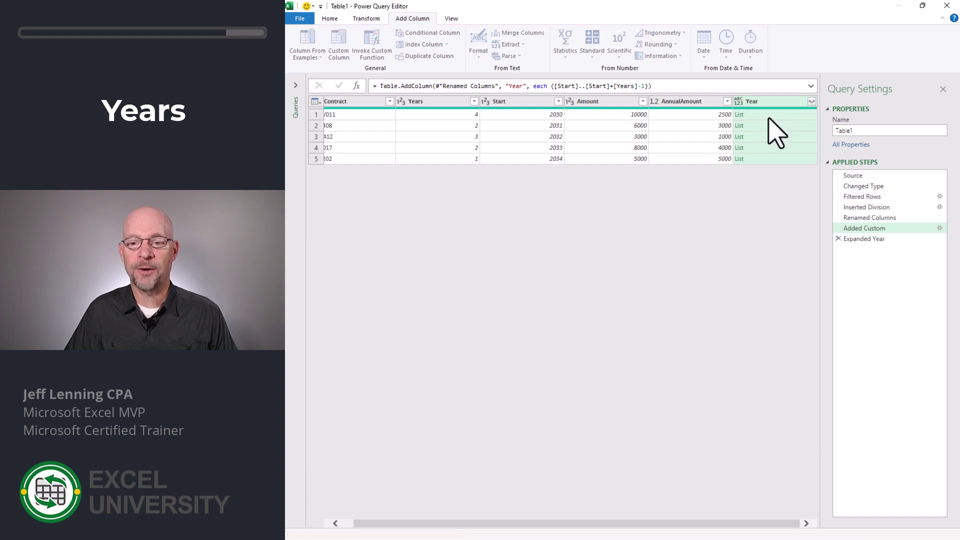
{"action": "left_click", "coordinate": [330, 19]}
{"action": "left_click", "coordinate": [302, 39]}
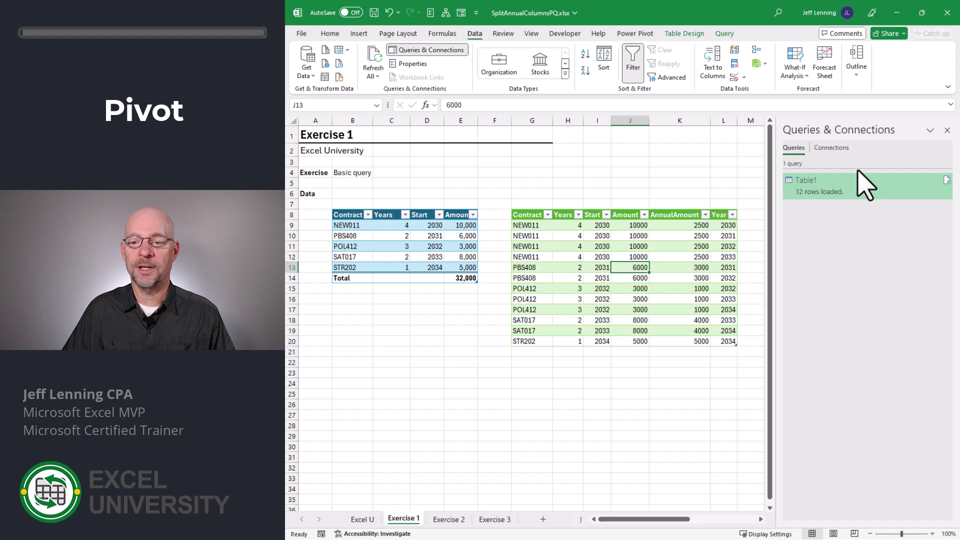
- Reopen Table1 and pivot the Year column using AnnualAmount as the values column
{"action": "double_click", "coordinate": [866, 197]}
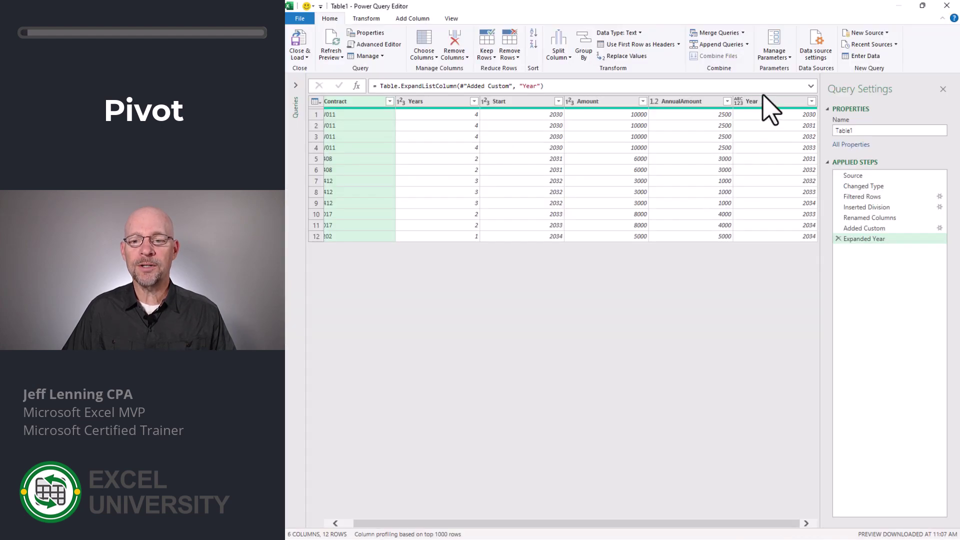
{"action": "left_click", "coordinate": [764, 101]}
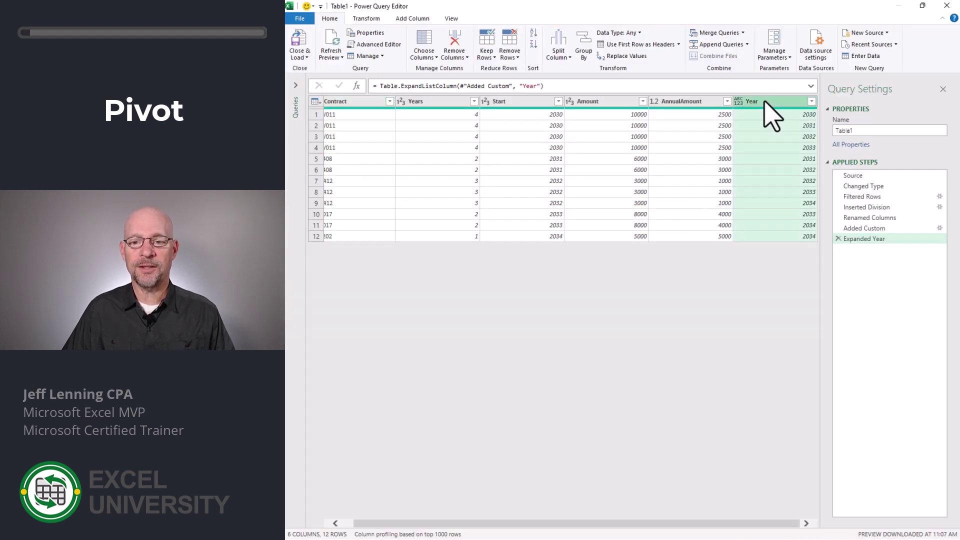
{"action": "left_click", "coordinate": [380, 20]}
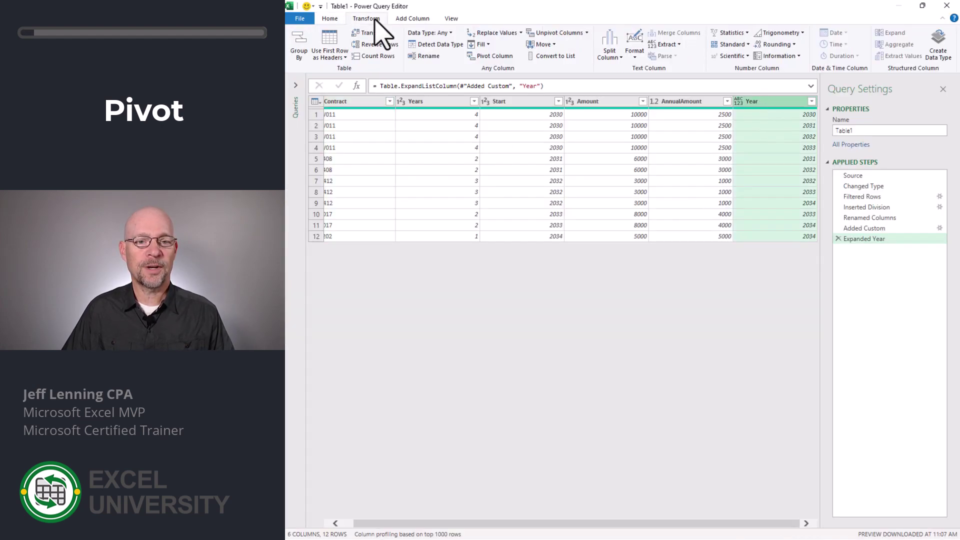
{"action": "left_click", "coordinate": [495, 56]}
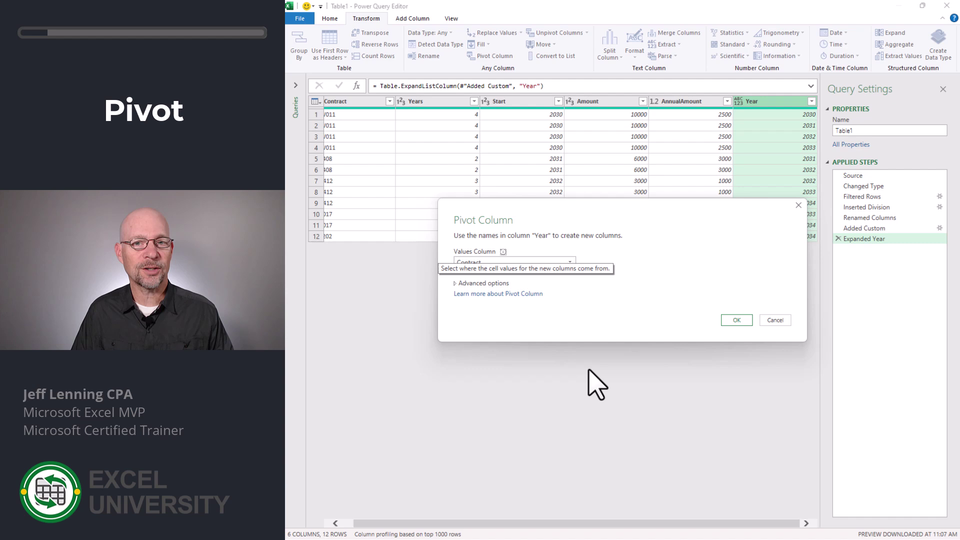
{"action": "left_click", "coordinate": [538, 260]}
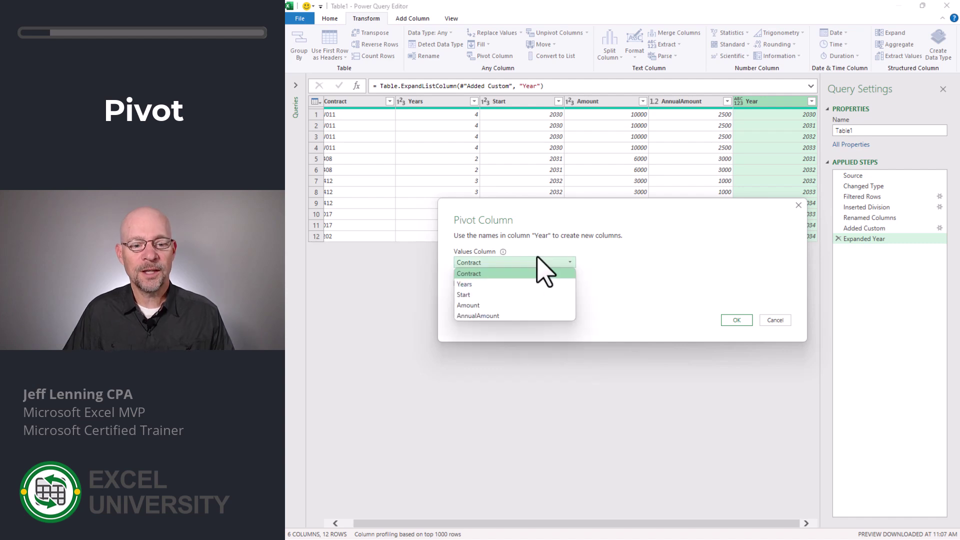
{"action": "left_click", "coordinate": [506, 315]}
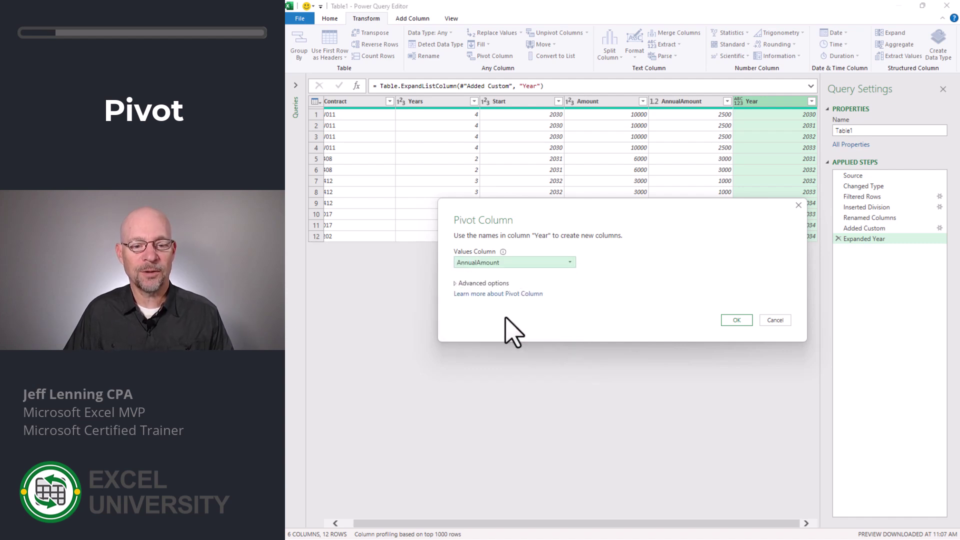
{"action": "left_click", "coordinate": [736, 321]}
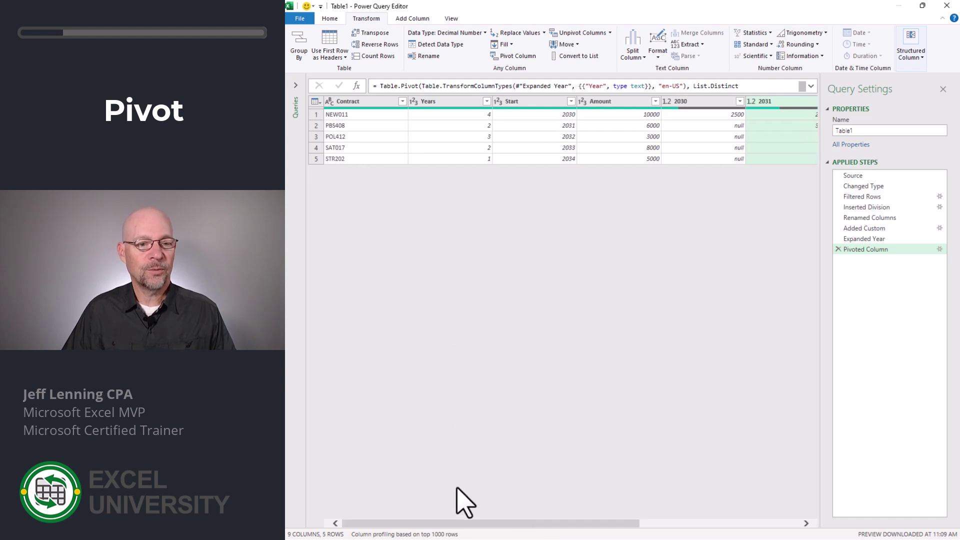
- Duplicate the Amount column and rename the copy Total
{"action": "mouse_move", "coordinate": [409, 524]}
{"action": "left_mouse_down"}
{"action": "mouse_move", "coordinate": [598, 524]}
{"action": "mouse_move", "coordinate": [398, 525]}
{"action": "left_mouse_up"}
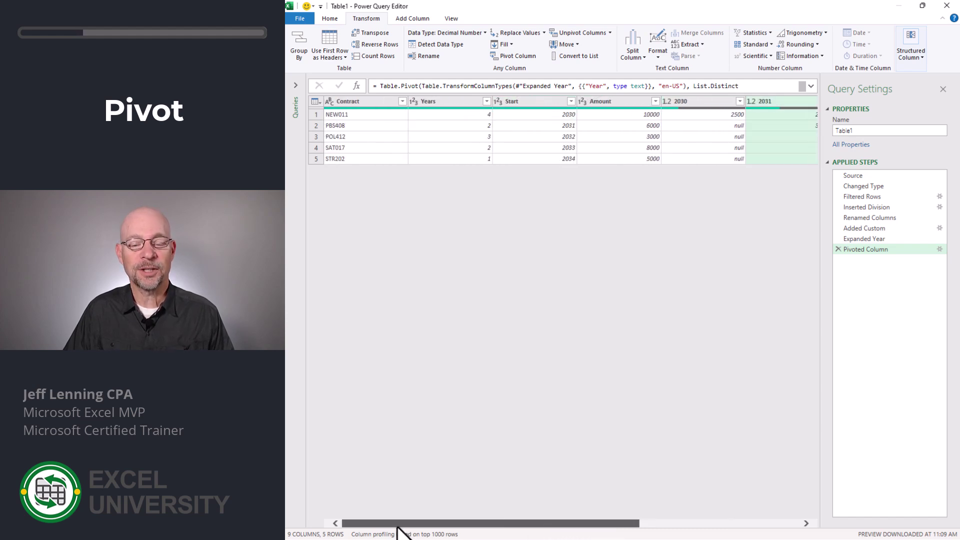
{"action": "left_click", "coordinate": [616, 101]}
{"action": "mouse_move", "coordinate": [543, 525]}
{"action": "left_mouse_down"}
{"action": "mouse_move", "coordinate": [734, 524]}
{"action": "mouse_move", "coordinate": [543, 525]}
{"action": "left_mouse_up"}
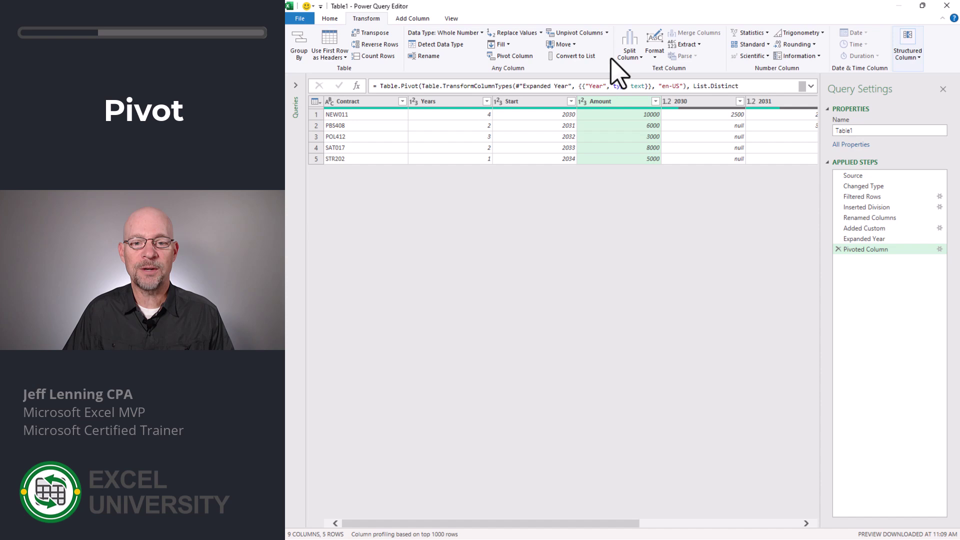
{"action": "key", "text": "alt+a"}
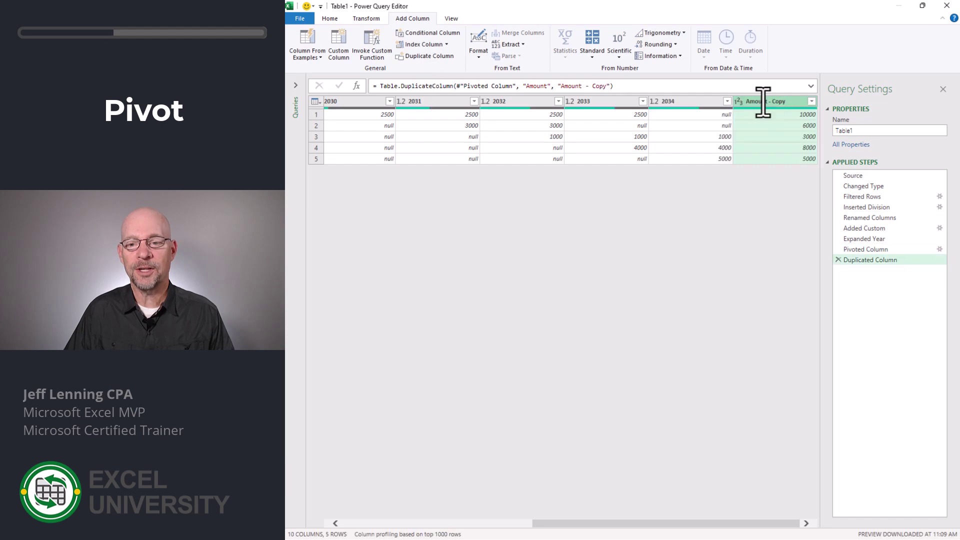
{"action": "double_click", "coordinate": [762, 101]}
{"action": "type", "text": "Total"}
{"action": "key", "text": "Return"}
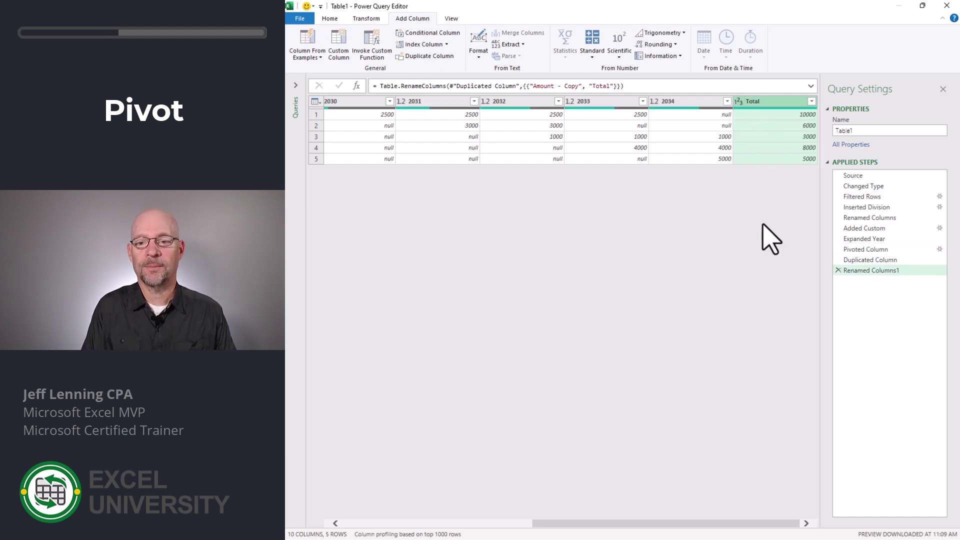
{"action": "left_click", "coordinate": [329, 18]}
- Load the pivoted query into Excel and turn on the output table's Total Row
{"action": "left_click", "coordinate": [299, 47]}
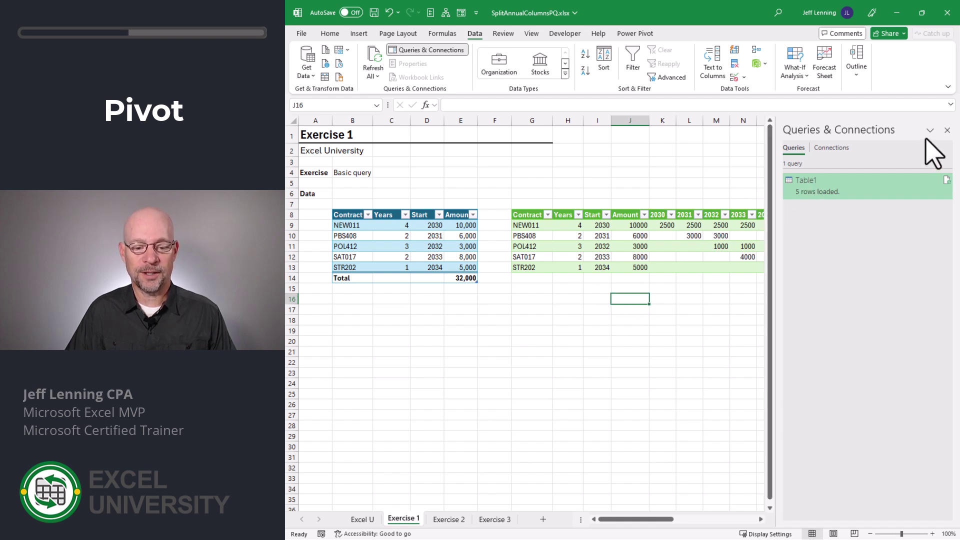
{"action": "left_click", "coordinate": [947, 130]}
{"action": "left_click", "coordinate": [637, 225]}
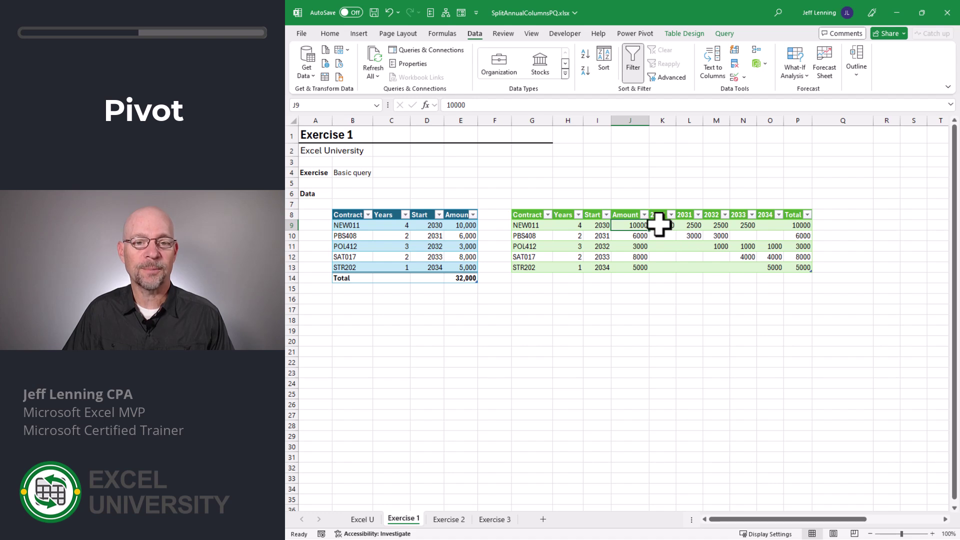
{"action": "left_click", "coordinate": [685, 34]}
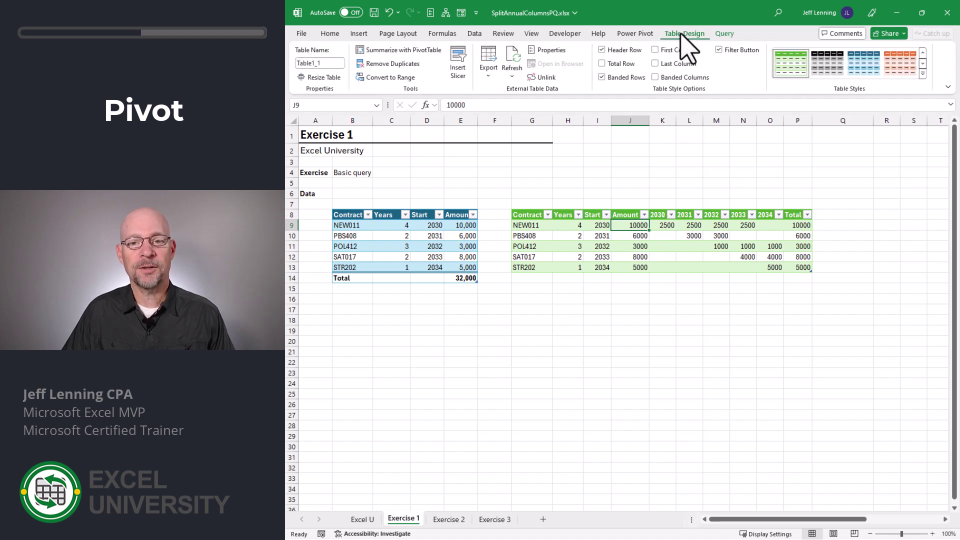
{"action": "left_click", "coordinate": [603, 64]}
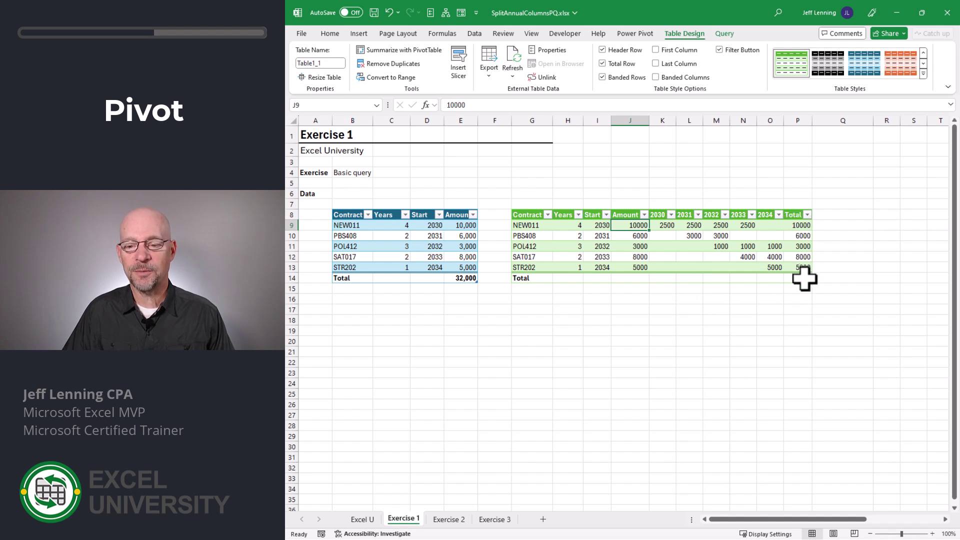
- Set the 2034, 2033 and 2032 column totals to Sum
{"action": "left_click", "coordinate": [773, 278]}
{"action": "left_click", "coordinate": [788, 278]}
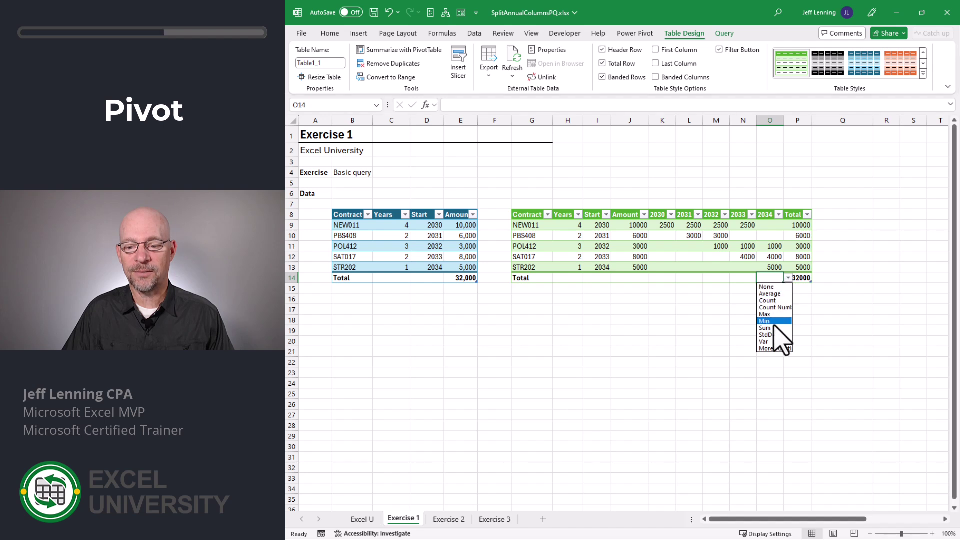
{"action": "left_click", "coordinate": [780, 331]}
{"action": "left_click", "coordinate": [748, 279]}
{"action": "left_click", "coordinate": [760, 278]}
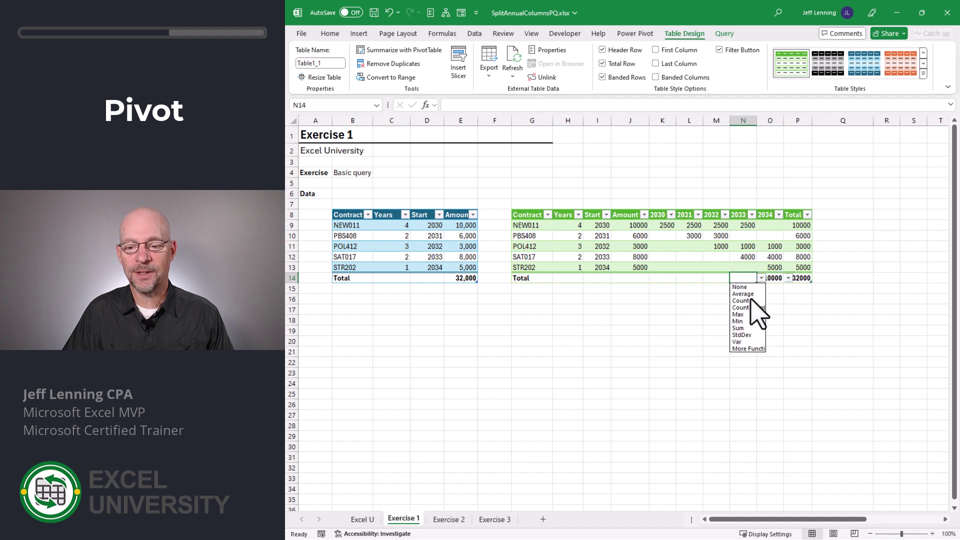
{"action": "left_click", "coordinate": [749, 328]}
{"action": "left_click", "coordinate": [724, 278]}
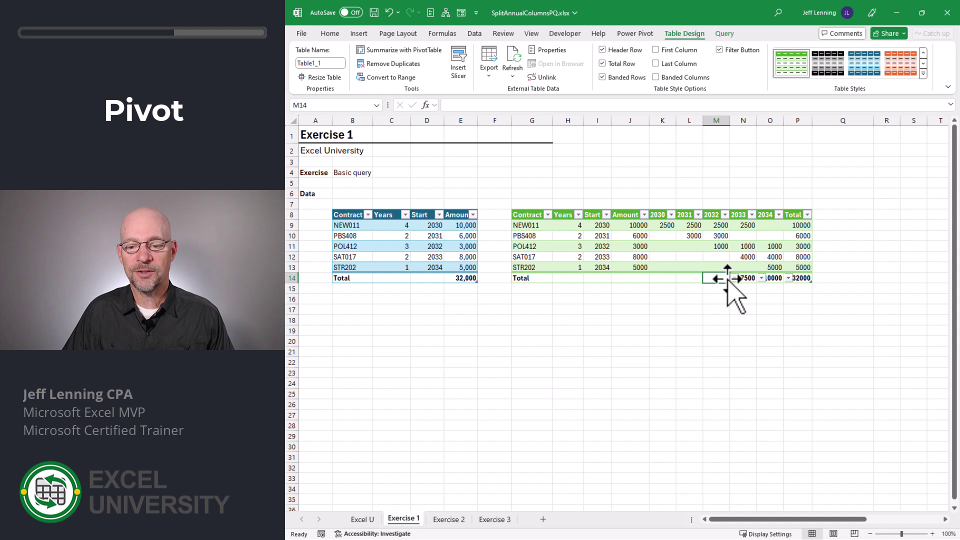
{"action": "left_click", "coordinate": [733, 278]}
{"action": "left_click", "coordinate": [721, 322]}
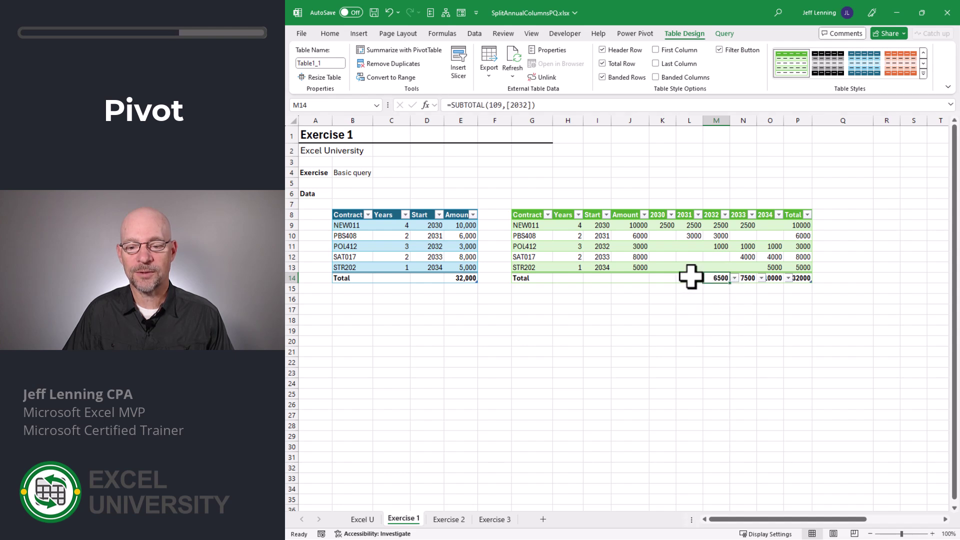
{"action": "left_click", "coordinate": [661, 310]}
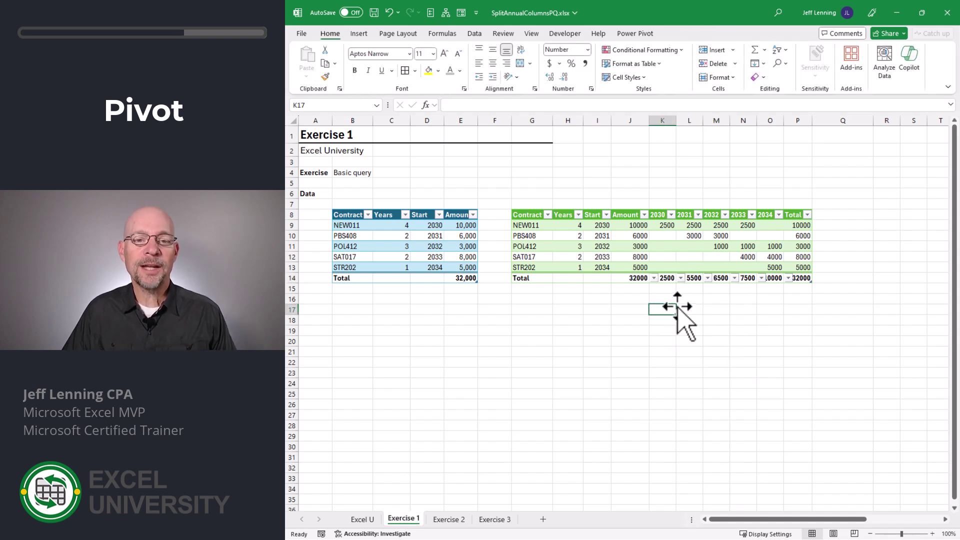
- Add a source-table row for contract ZZZ100: 2 years, start year 2030, amount 4000
{"action": "left_click", "coordinate": [467, 268]}
{"action": "key", "text": "Tab"}
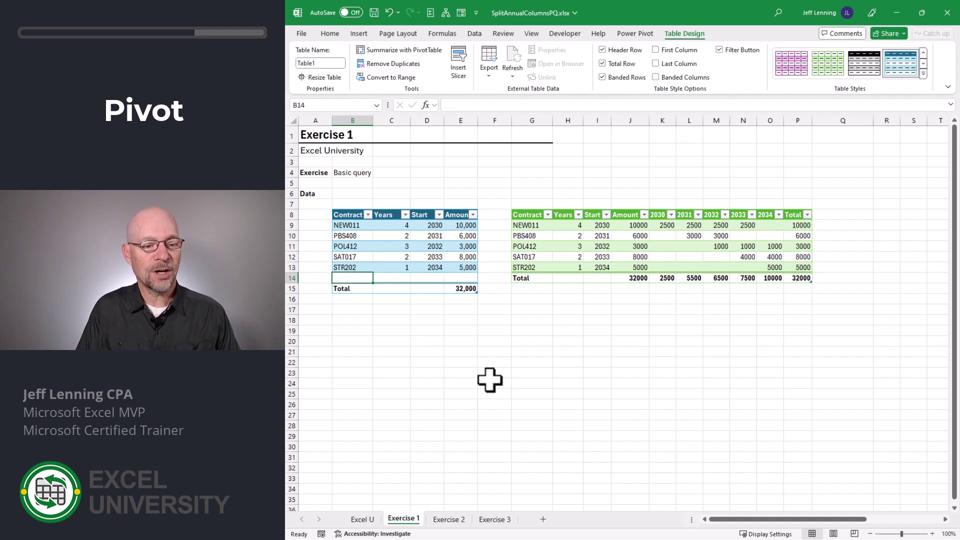
{"action": "type", "text": "ZZZ"}
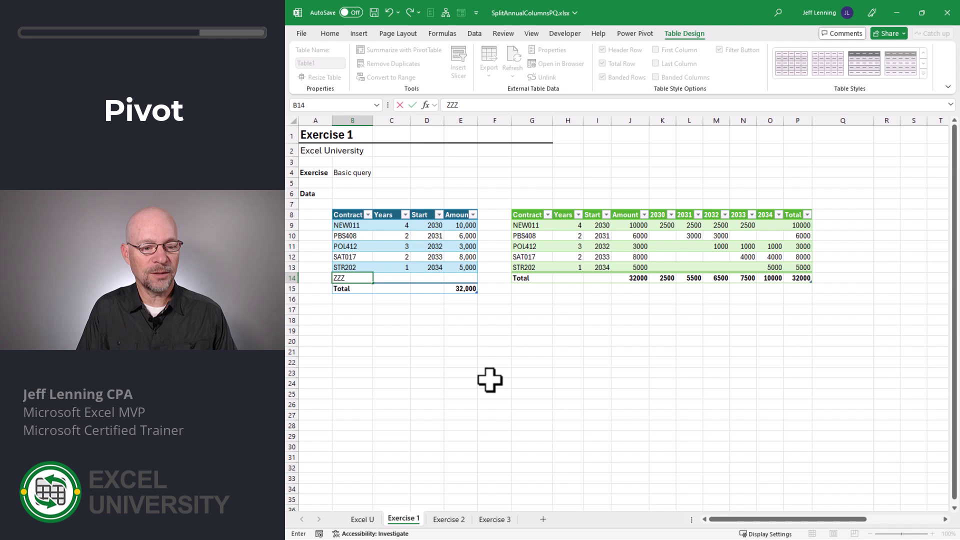
{"action": "type", "text": "100"}
{"action": "key", "text": "Tab"}
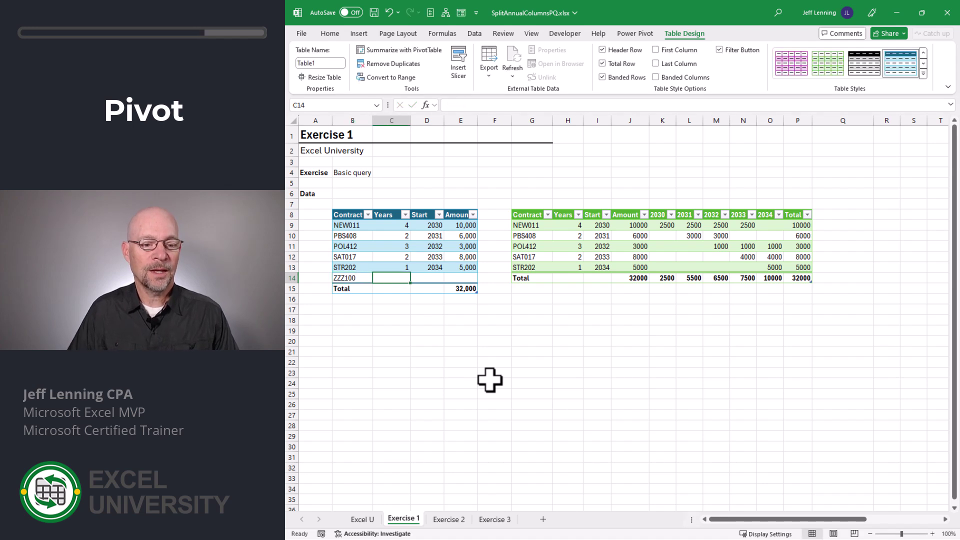
{"action": "type", "text": "2"}
{"action": "key", "text": "Tab"}
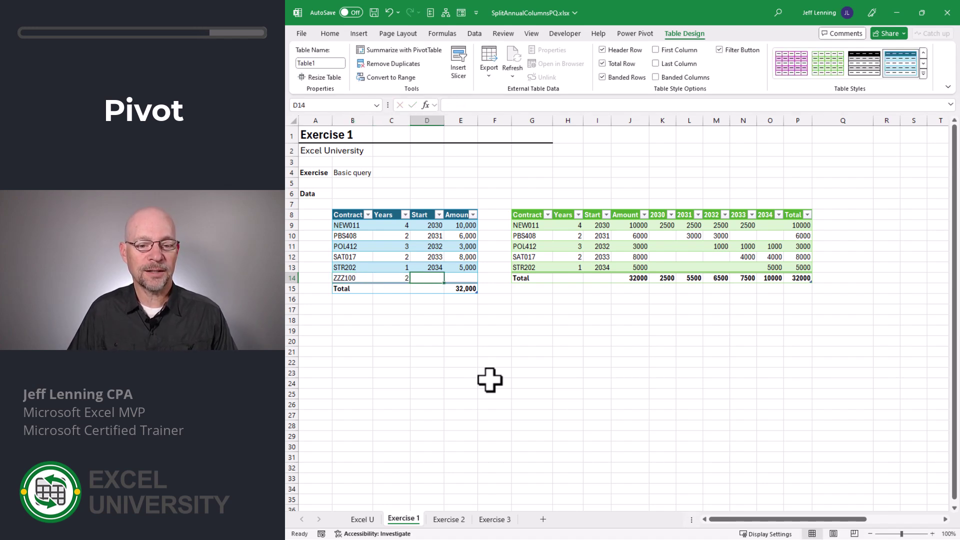
{"action": "type", "text": "2030"}
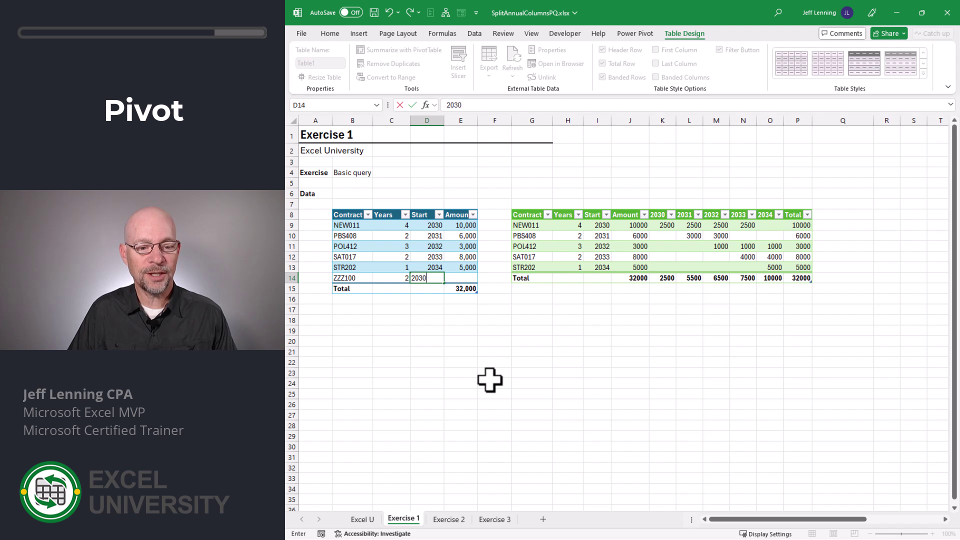
{"action": "key", "text": "Tab"}
{"action": "type", "text": "4000"}
{"action": "key", "text": "Return"}
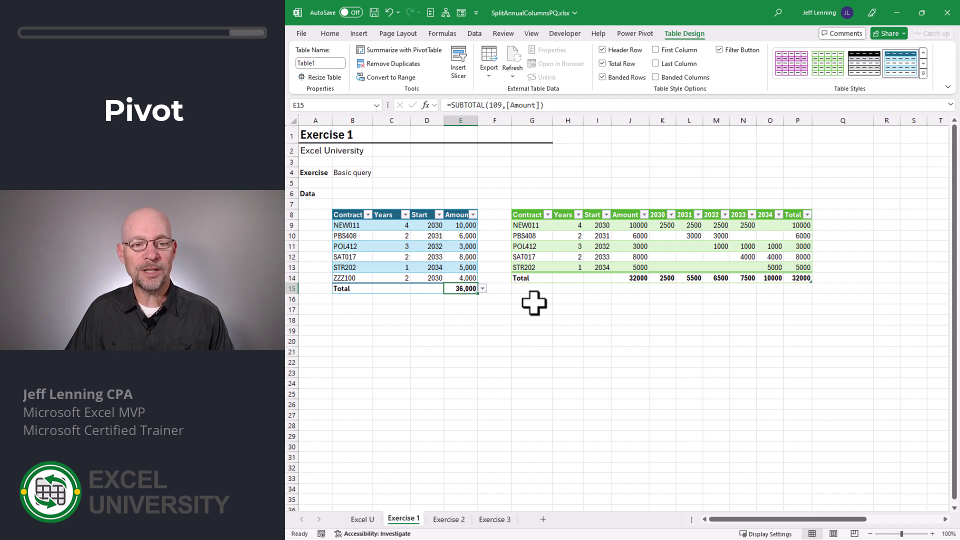
- Refresh All so ZZZ100 shows 2000 in 2030 and 2031 in the output
{"action": "left_click", "coordinate": [476, 34]}
{"action": "left_click", "coordinate": [375, 64]}
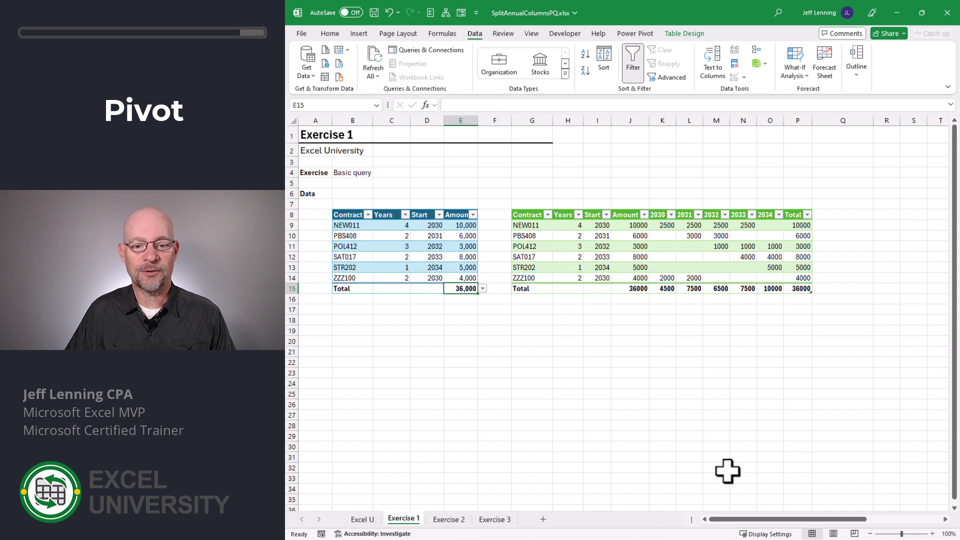